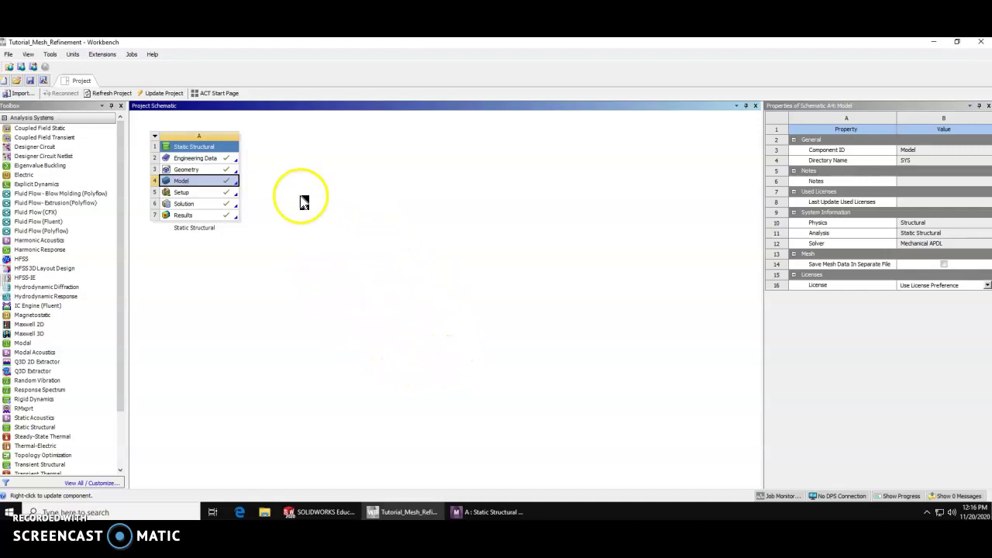
View the bracket part in SOLIDWORKS, and look at the Replace Geometry options for the Static Structural system in Workbench.
click(321, 510)
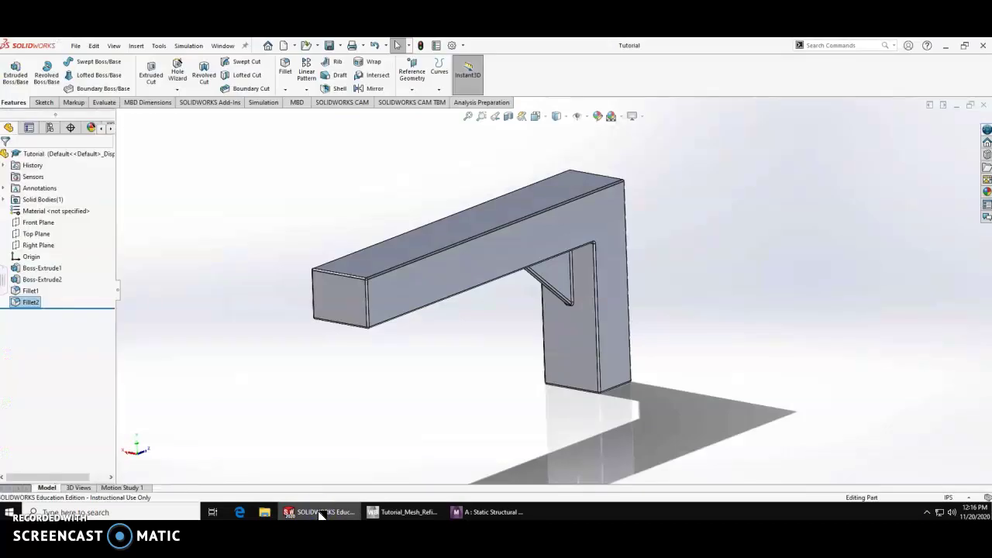
click(395, 515)
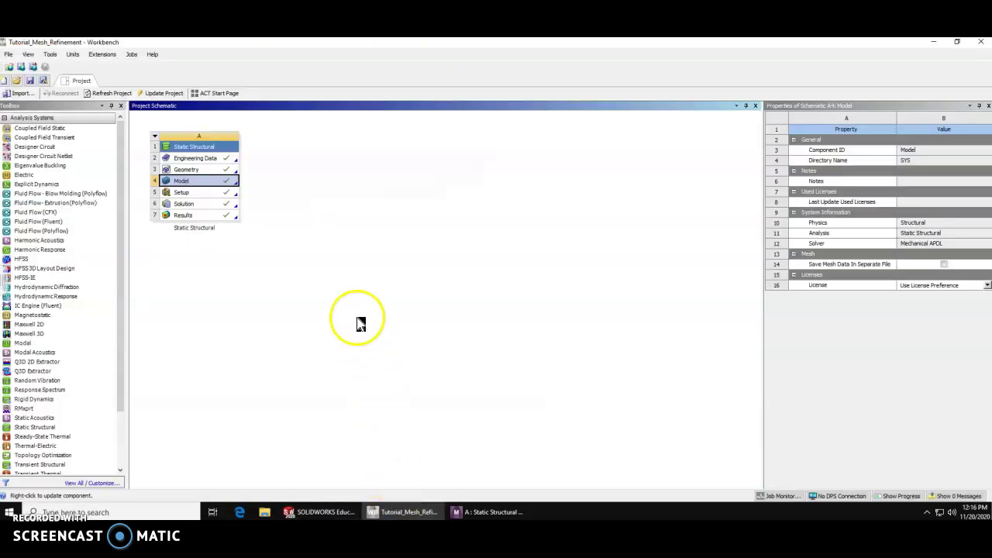
right_click(206, 171)
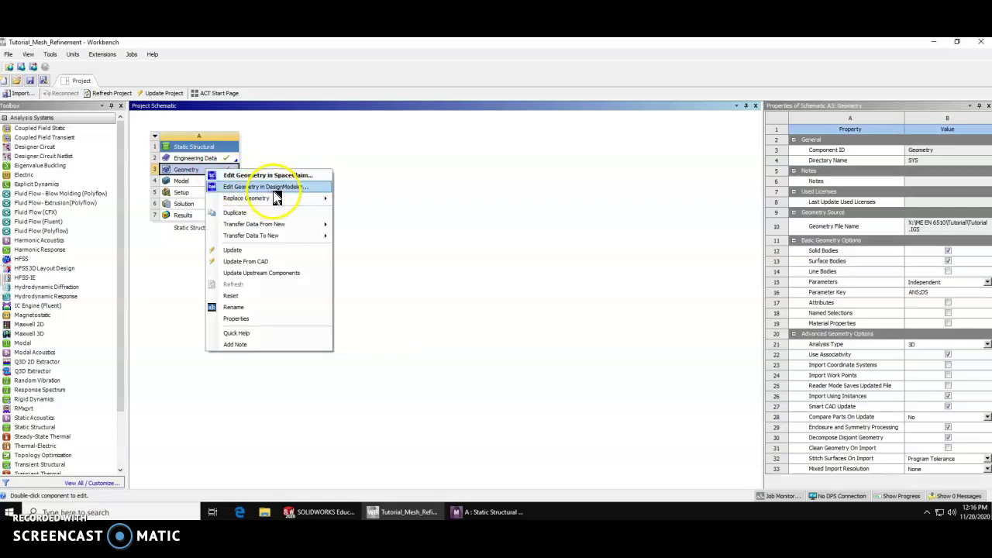
mouse_move(303, 201)
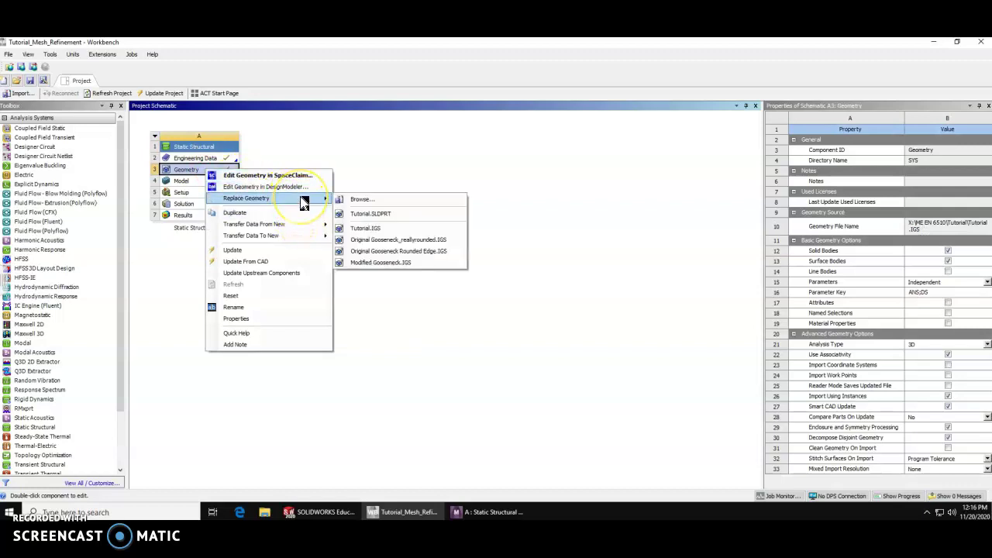
click(361, 166)
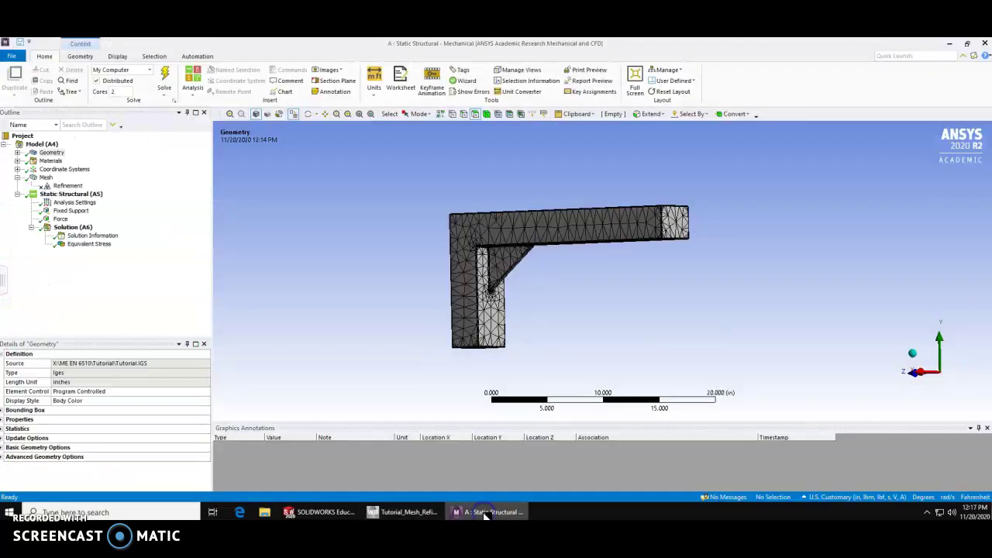
Switch to the Mechanical window and examine the overall mesh on the bracket, including the underside of the arm and gusset.
click(488, 512)
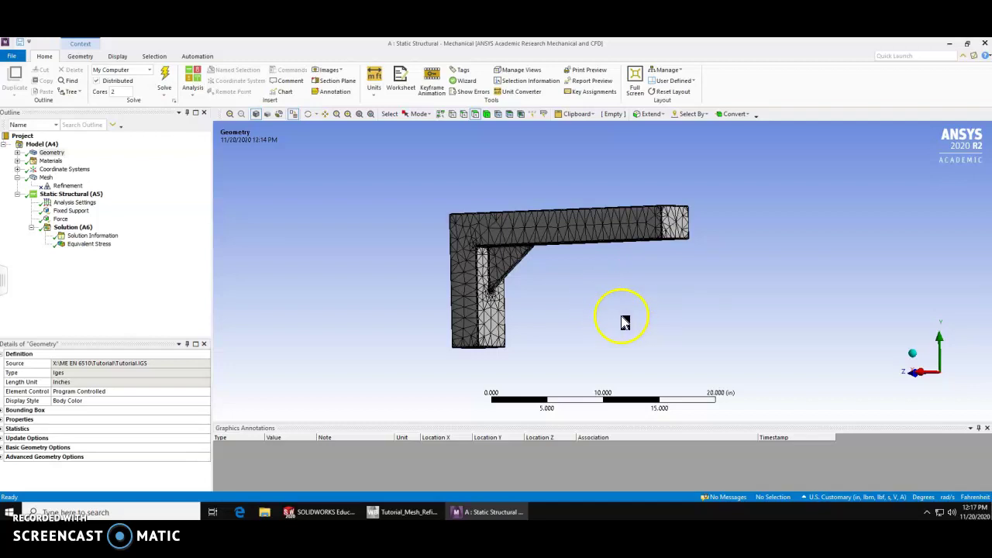
middle_drag(627, 319, 581, 306)
scroll(488, 282, up, 4)
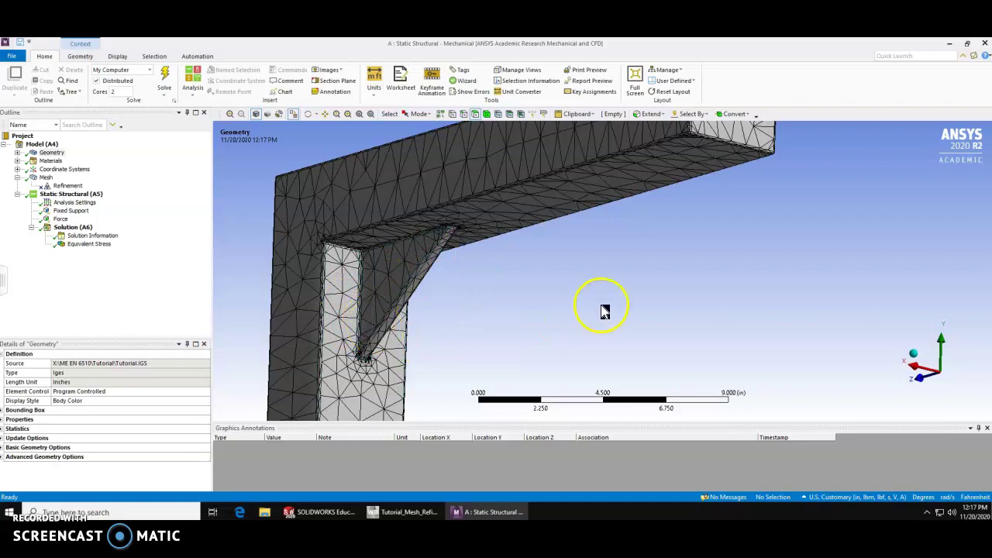
scroll(600, 306, down, 2)
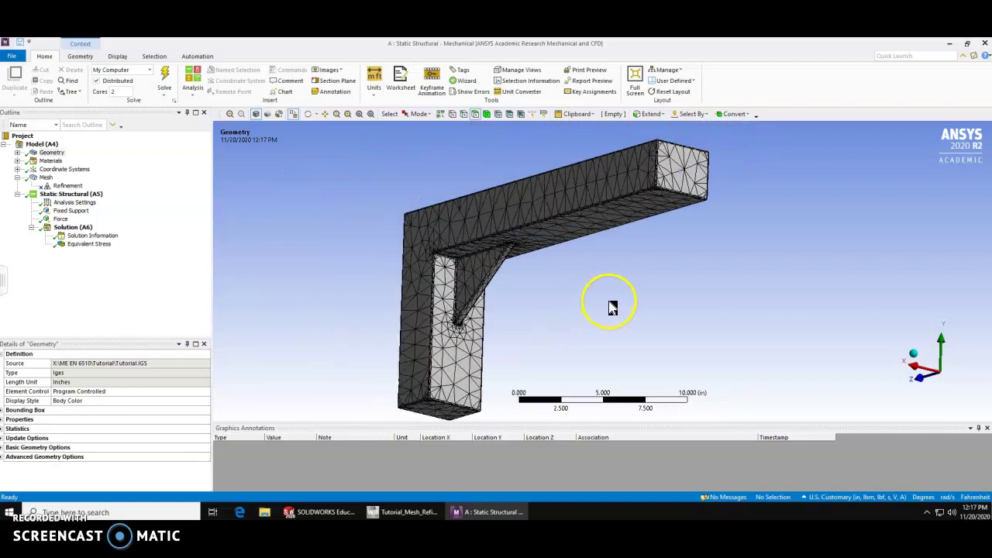
ctrl+middle_drag(571, 328, 603, 285)
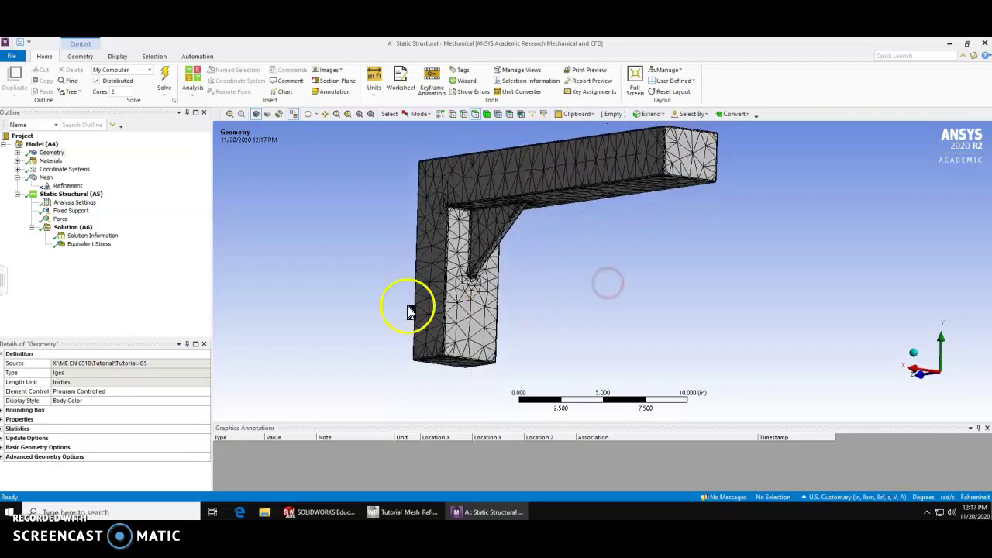
Review the bracket's Fixed Support and Force, individually and together under Static Structural.
click(69, 211)
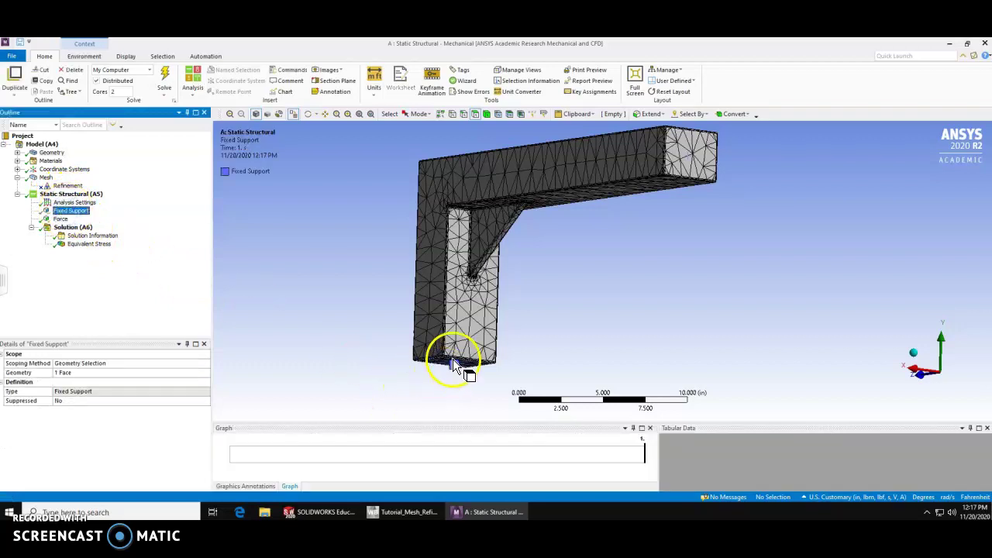
middle_drag(581, 343, 580, 321)
click(62, 220)
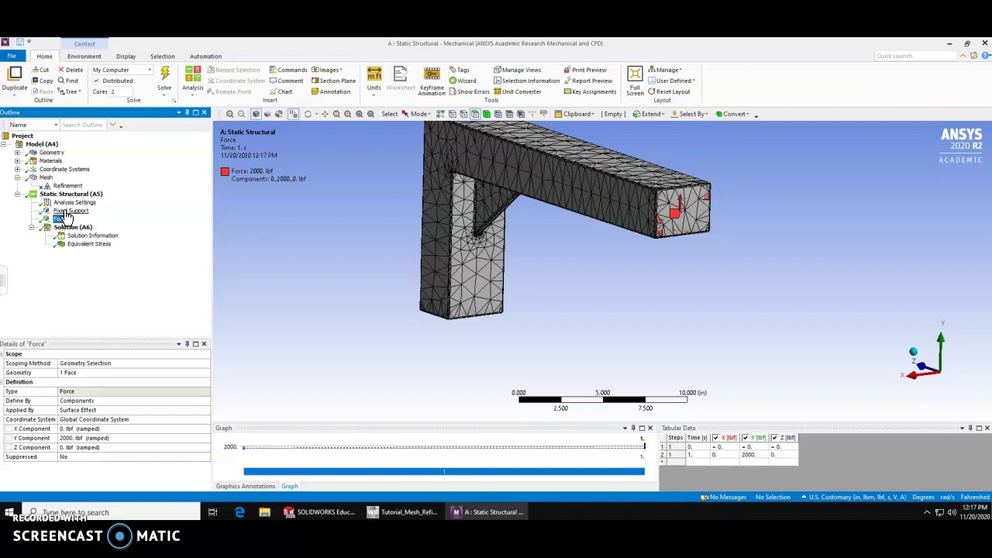
click(69, 195)
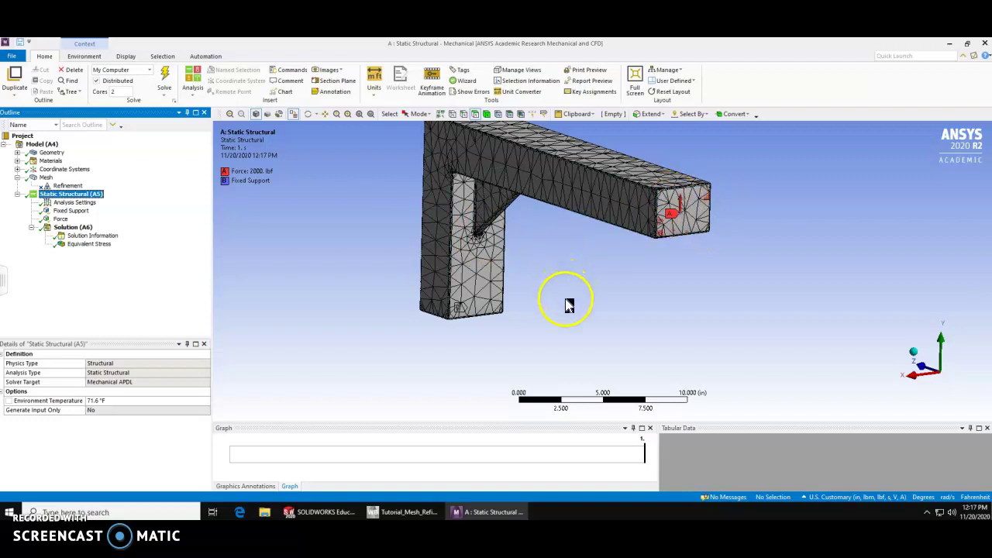
middle_drag(563, 307, 556, 257)
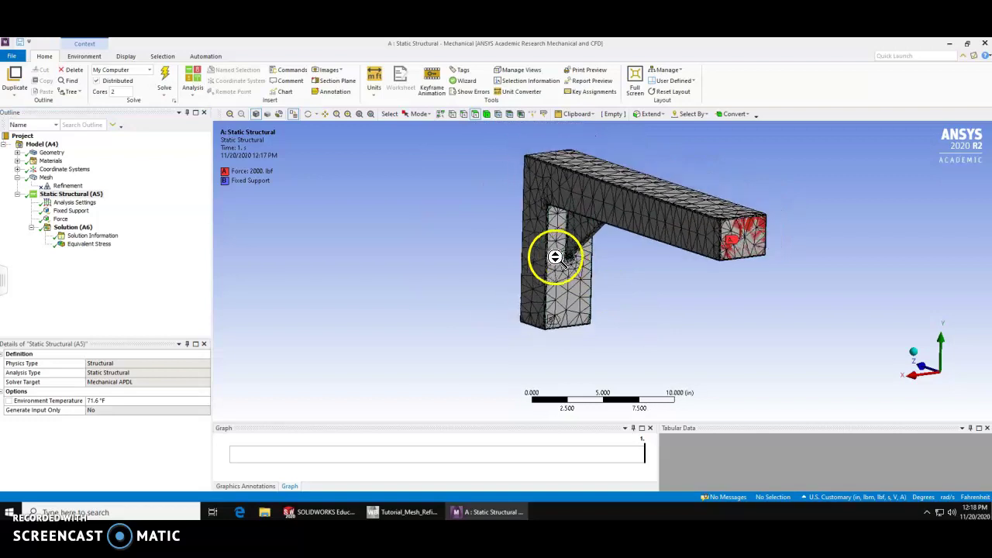
Examine the mesh closely around the gusset's lower tip, where it meets the vertical post.
scroll(570, 260, up, 5)
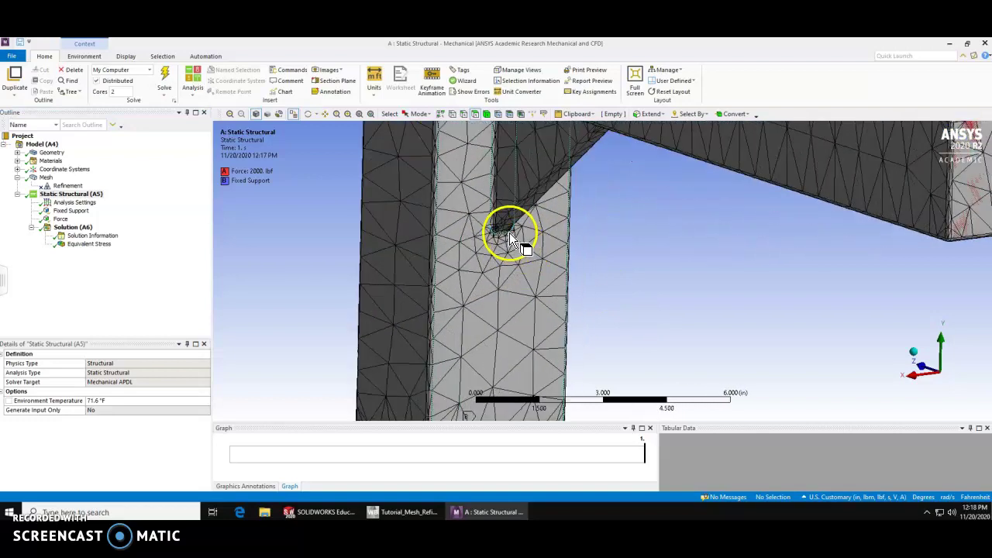
scroll(509, 232, up, 3)
ctrl+middle_drag(420, 206, 517, 247)
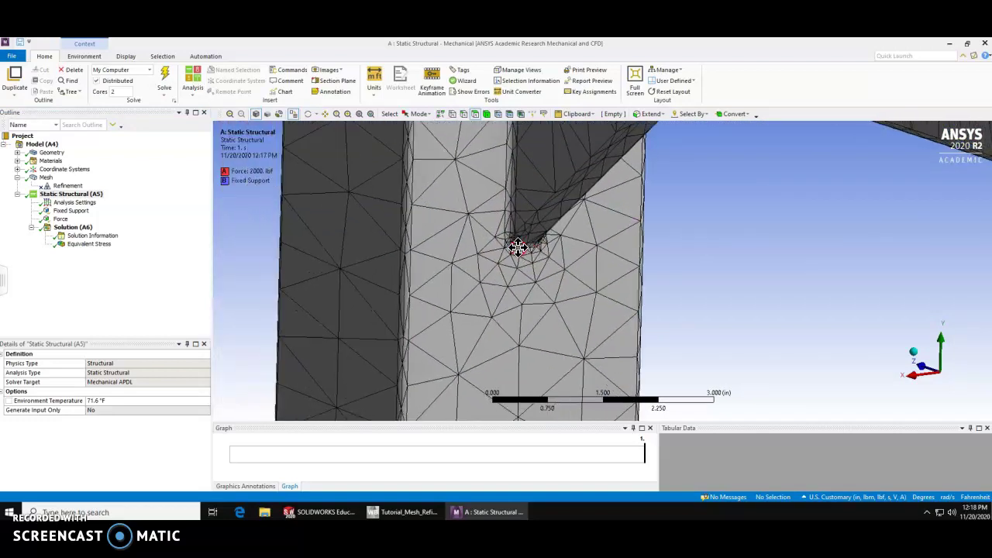
scroll(524, 246, up, 5)
ctrl+middle_drag(397, 211, 501, 234)
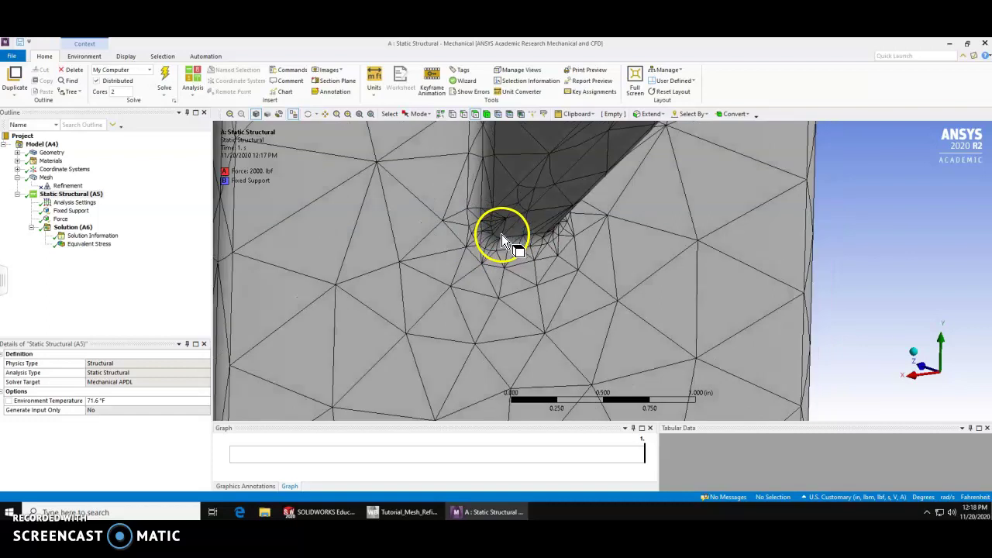
scroll(501, 234, down, 1)
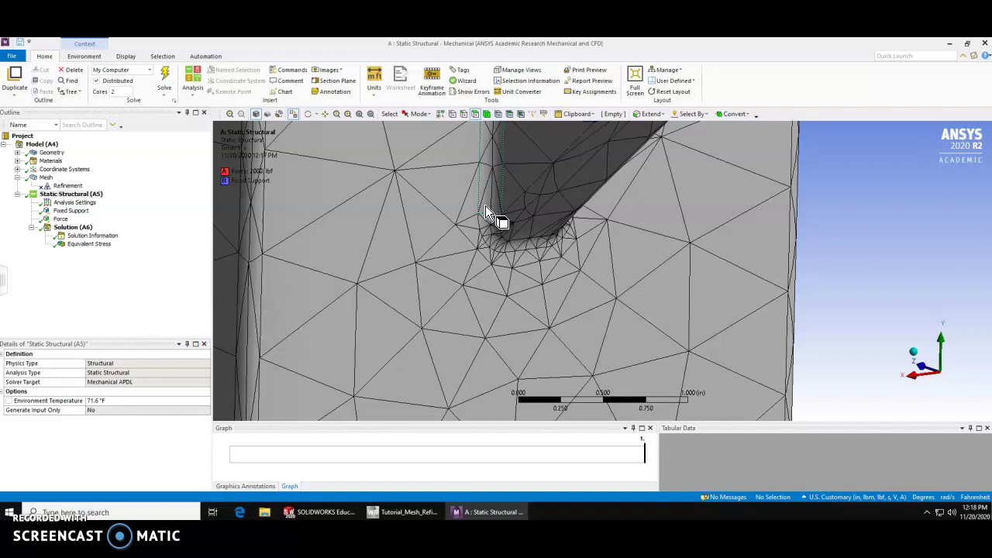
mouse_move(485, 205)
mouse_down()
mouse_move(485, 225)
mouse_move(513, 241)
mouse_up()
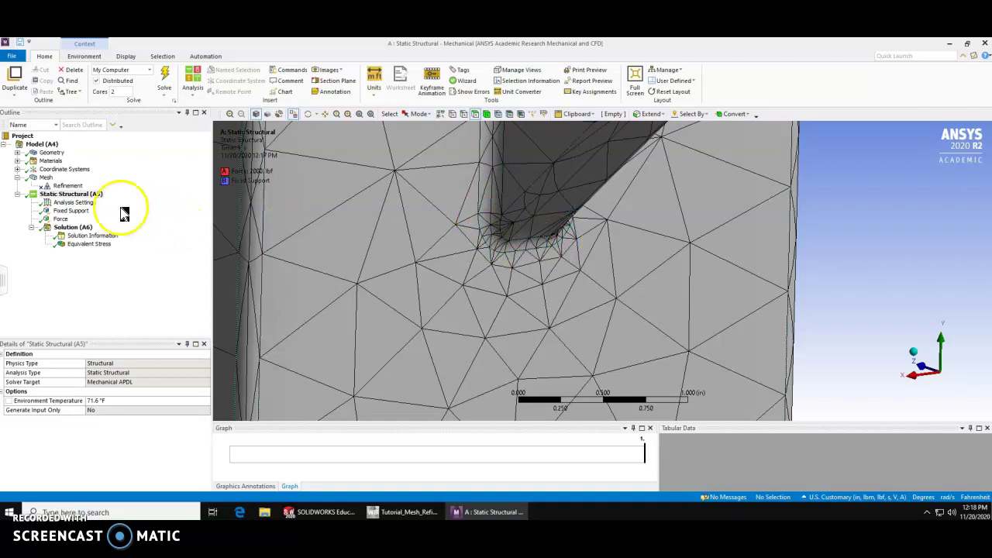
Review the existing Refinement control and the Refinement option among the controls that can be inserted under Mesh.
click(67, 187)
right_click(67, 188)
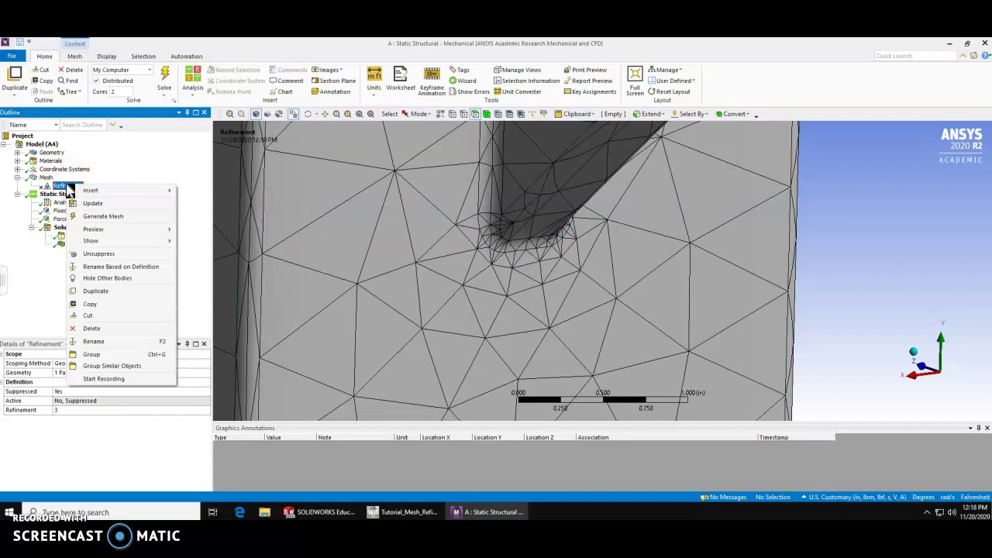
click(140, 169)
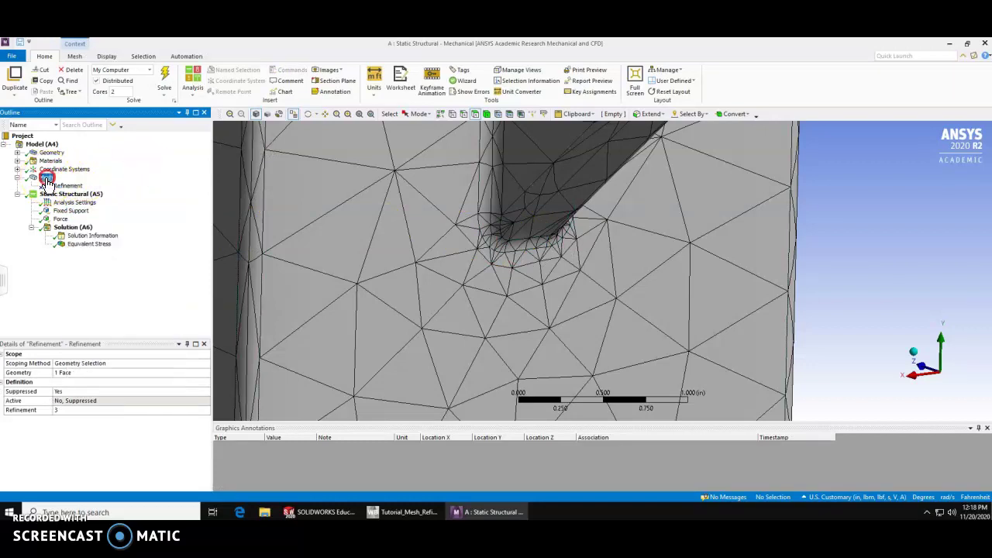
right_click(47, 179)
mouse_move(116, 187)
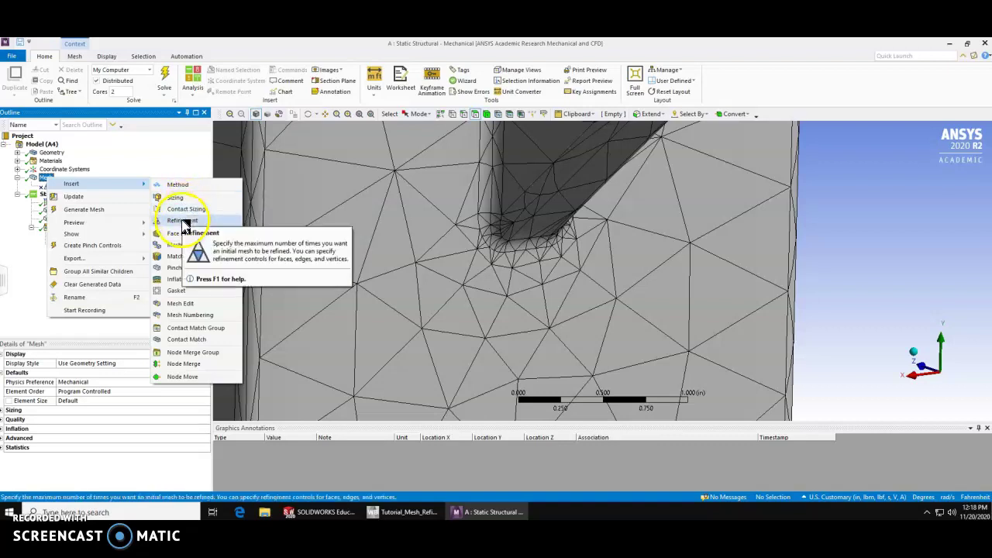
click(183, 221)
Unsuppress the existing Refinement control and regenerate the mesh.
click(70, 188)
right_click(70, 187)
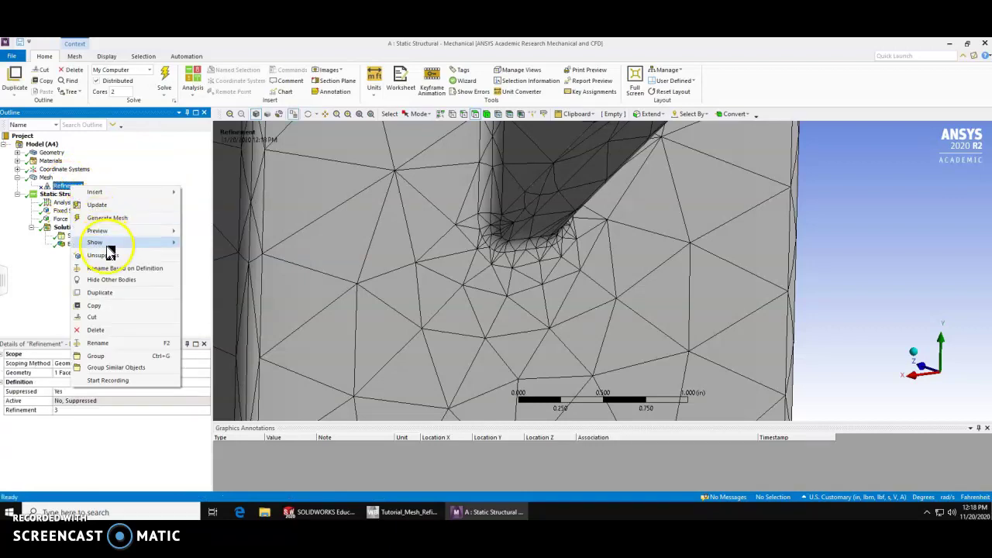
click(108, 262)
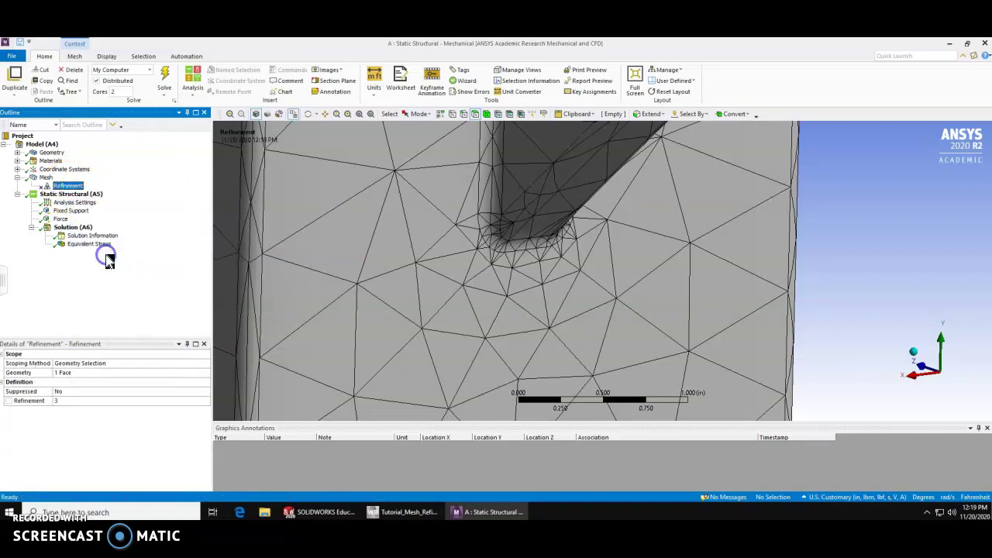
right_click(51, 179)
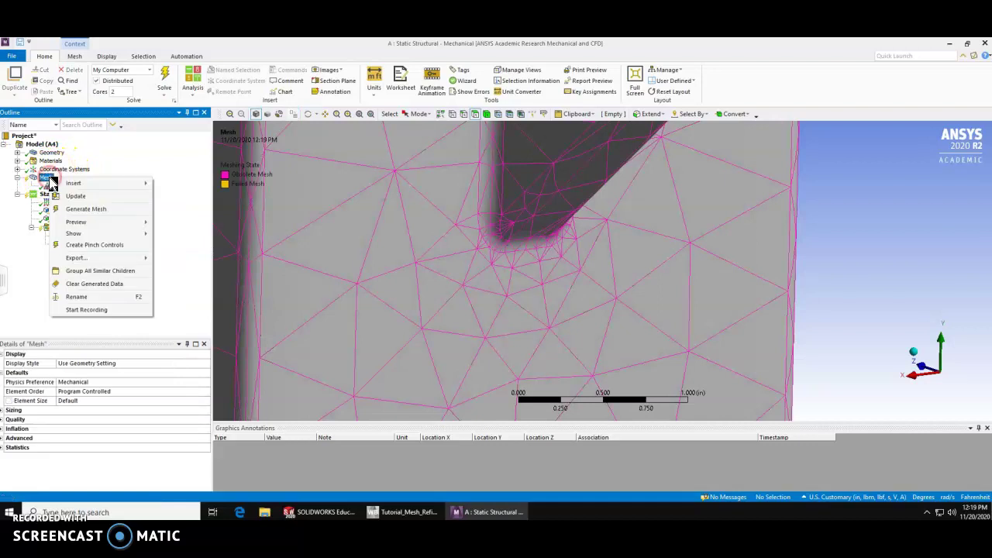
click(91, 214)
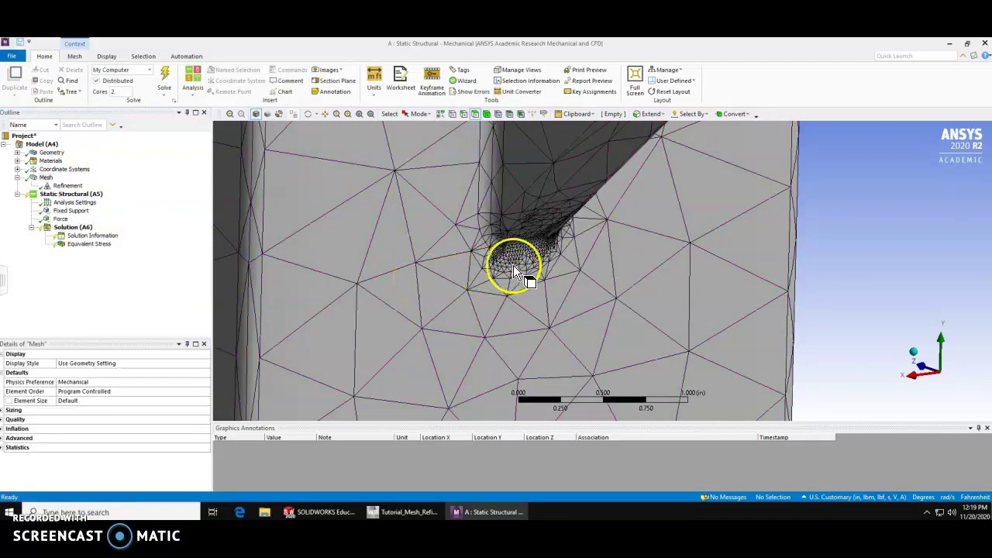
Examine the regenerated mesh at the gusset's lower fillet and check the Refinement control's scoped face and level setting.
scroll(521, 259, up, 6)
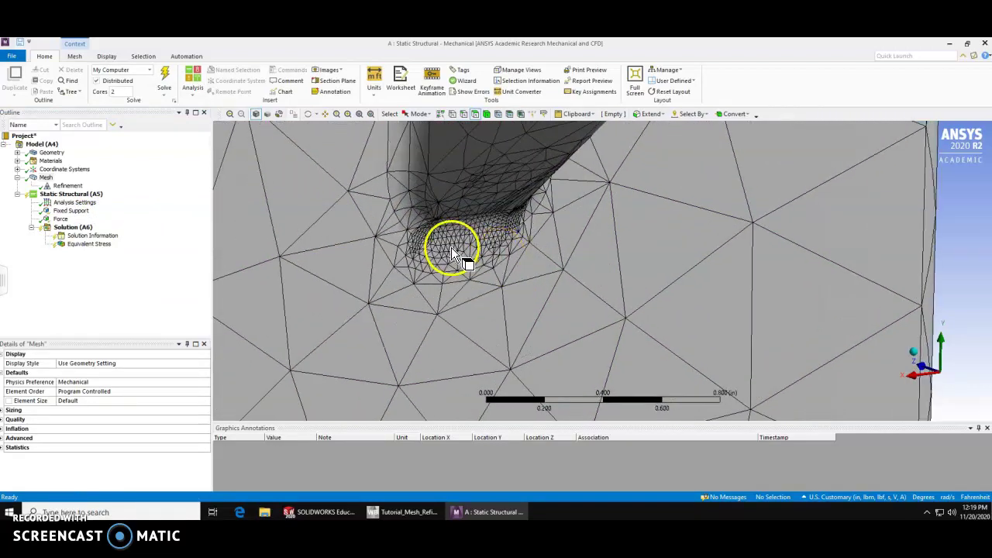
ctrl+middle_drag(440, 240, 511, 252)
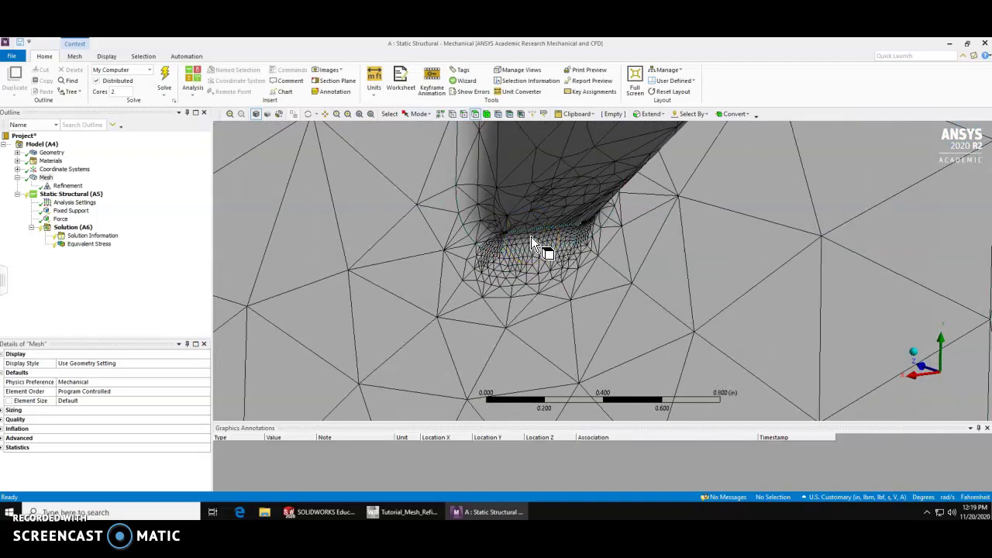
click(68, 186)
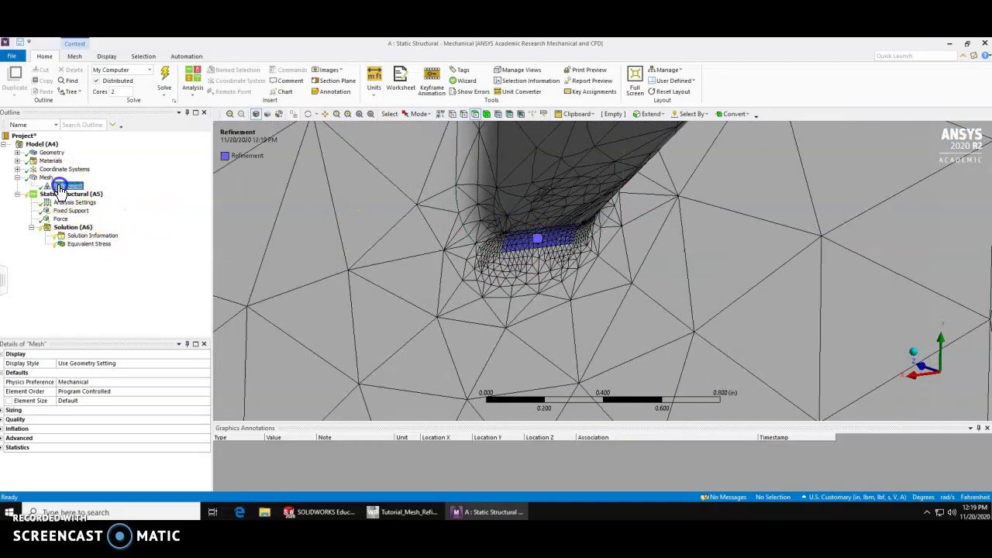
click(75, 401)
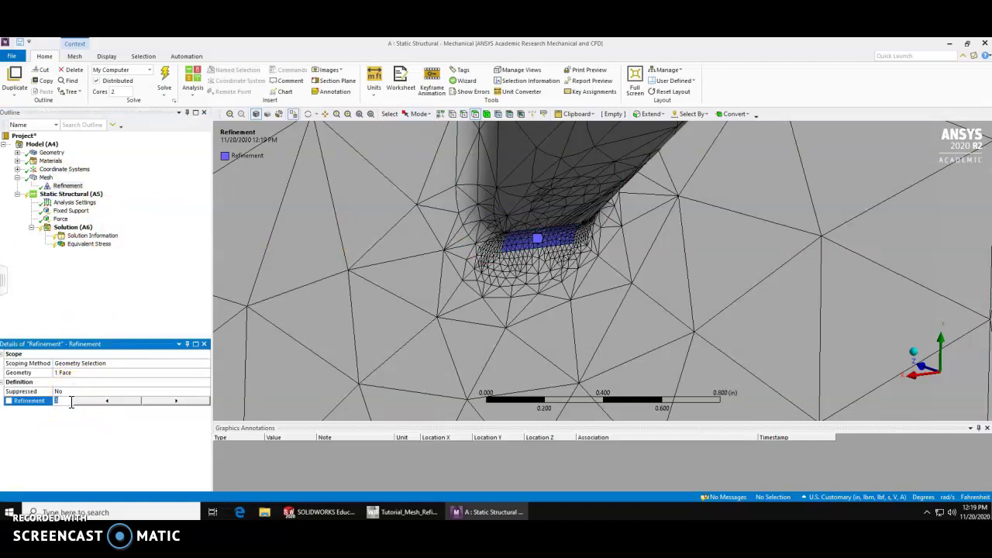
click(178, 401)
click(178, 401)
click(65, 400)
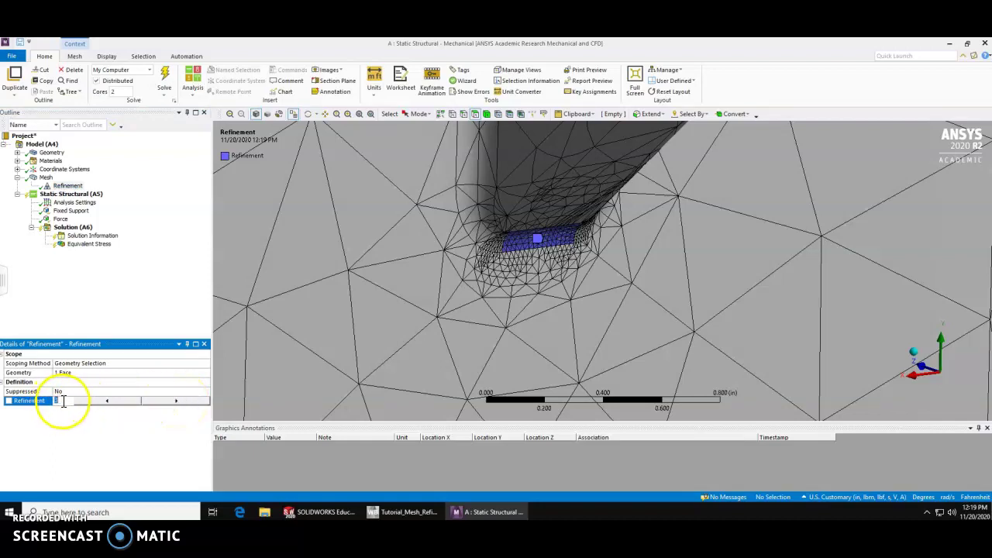
click(121, 299)
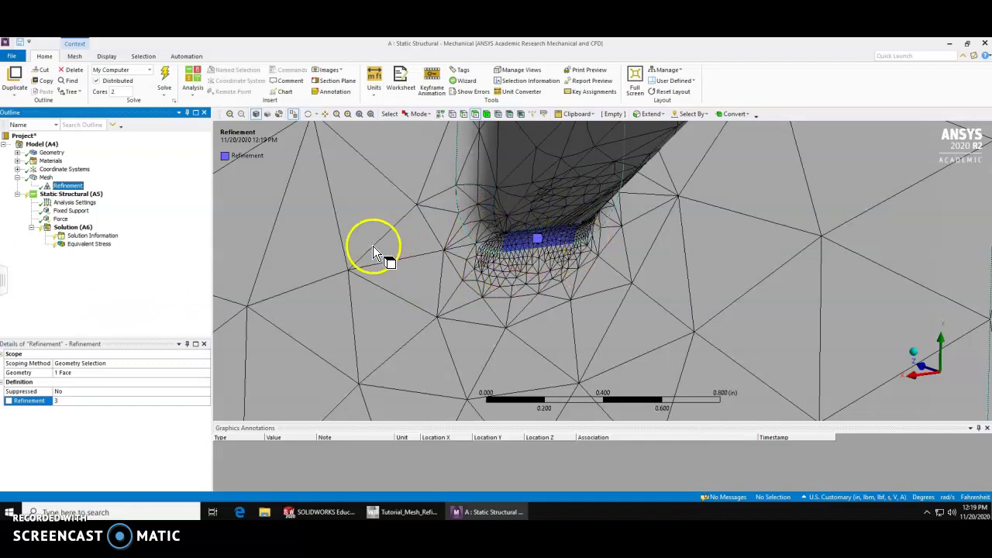
Solve the static structural analysis with the refined mesh.
right_click(69, 229)
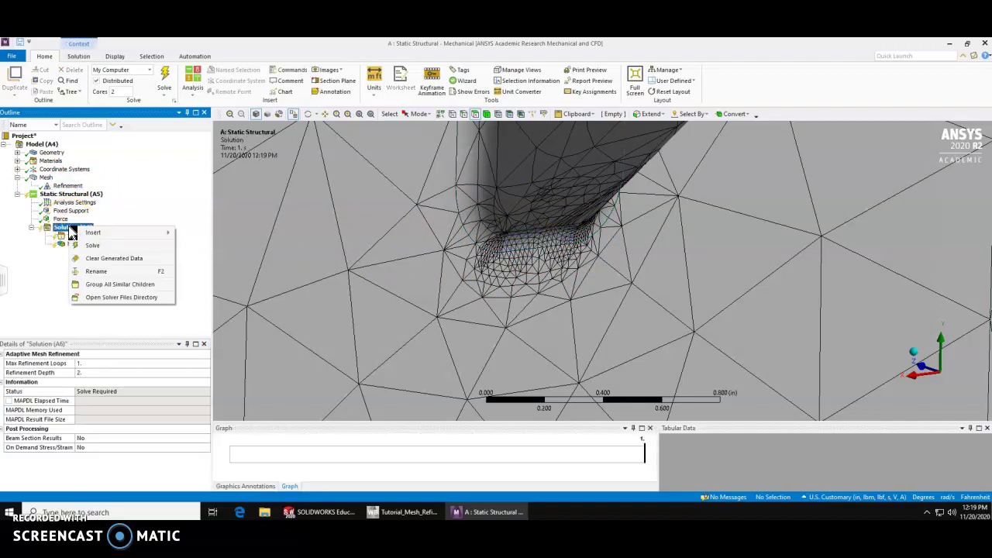
click(31, 271)
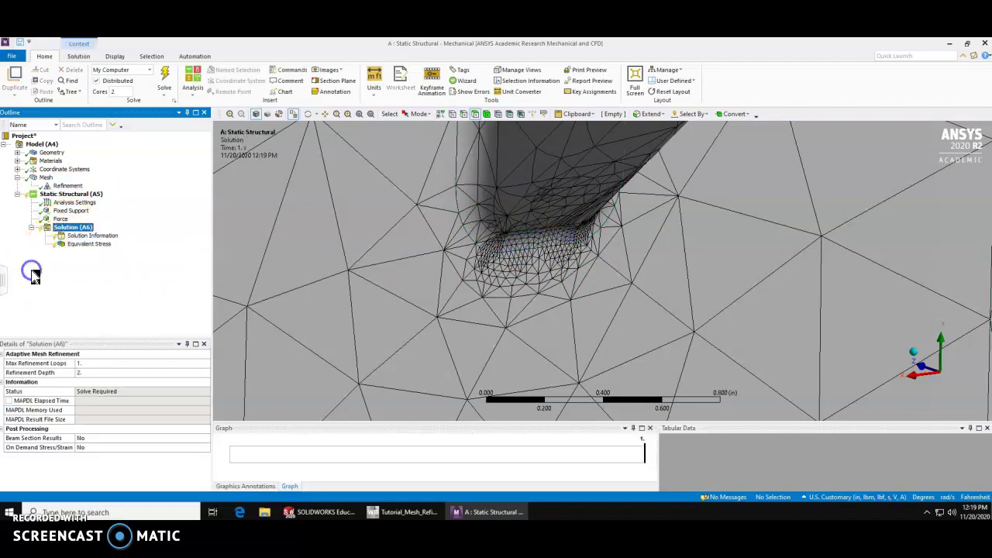
click(86, 248)
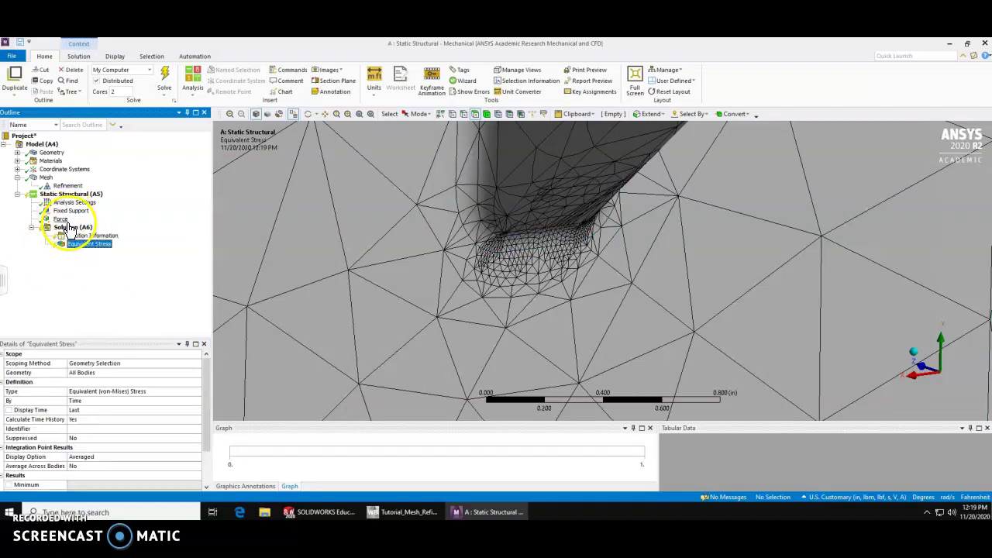
right_click(66, 227)
click(95, 246)
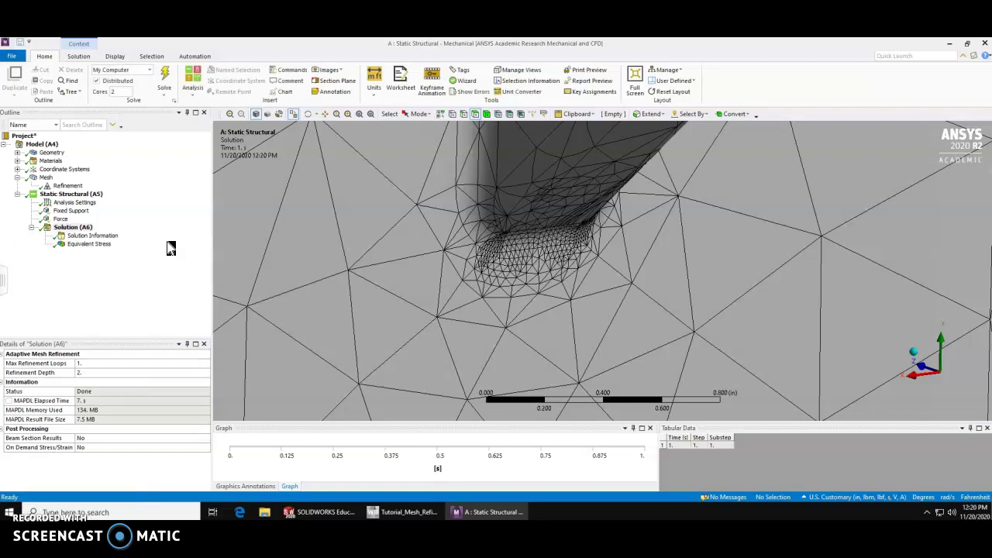
Display the Equivalent Stress result and examine the stress contours around the gusset's lower fillet.
click(101, 245)
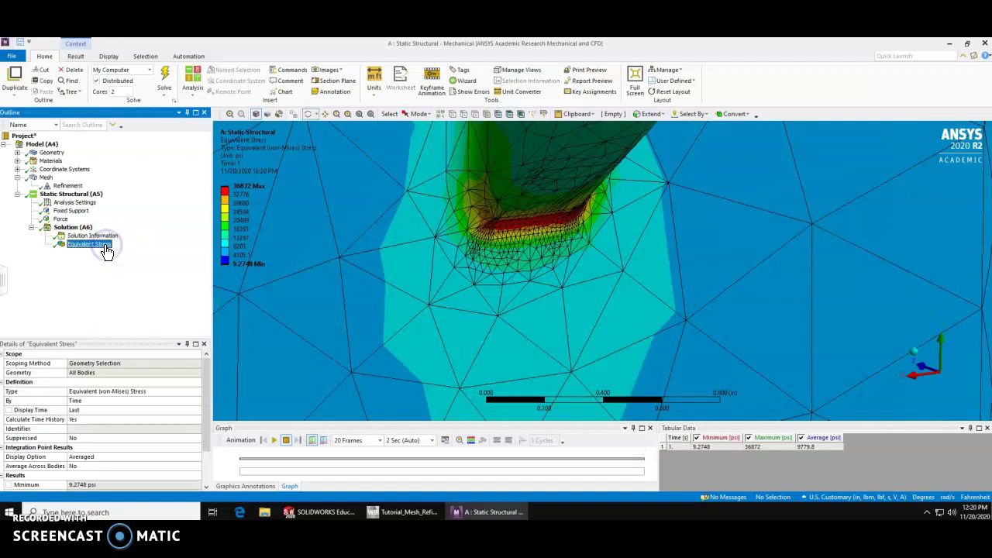
middle_drag(531, 275, 461, 243)
middle_drag(542, 237, 497, 215)
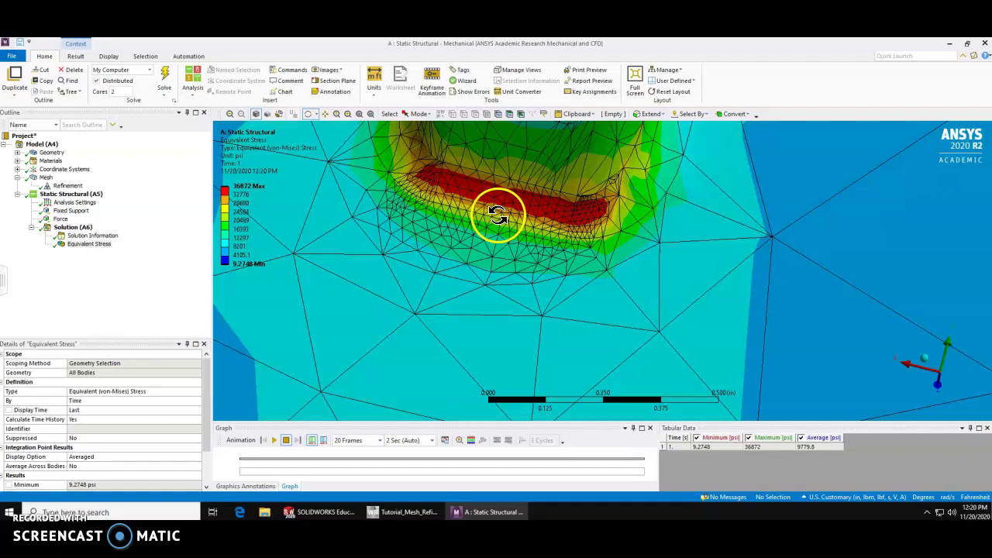
middle_drag(575, 208, 470, 194)
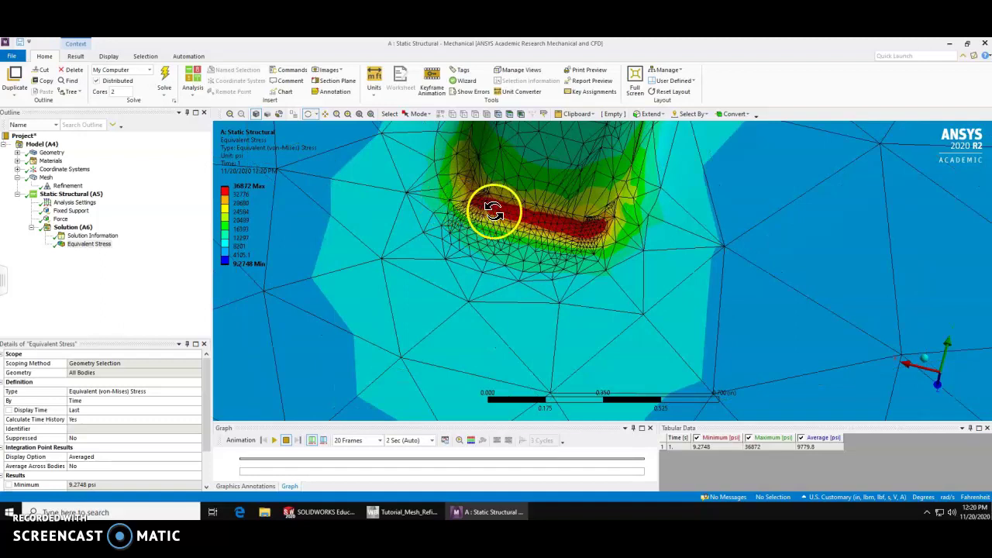
scroll(537, 216, down, 2)
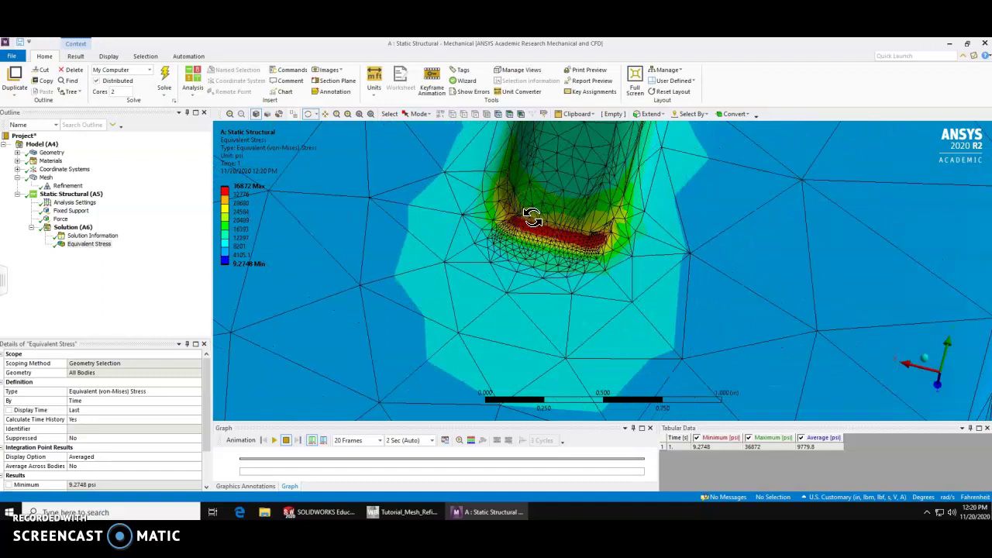
mouse_move(531, 222)
mouse_down()
mouse_move(532, 243)
mouse_move(575, 164)
mouse_move(549, 179)
mouse_move(531, 223)
mouse_move(457, 219)
mouse_move(525, 221)
mouse_up()
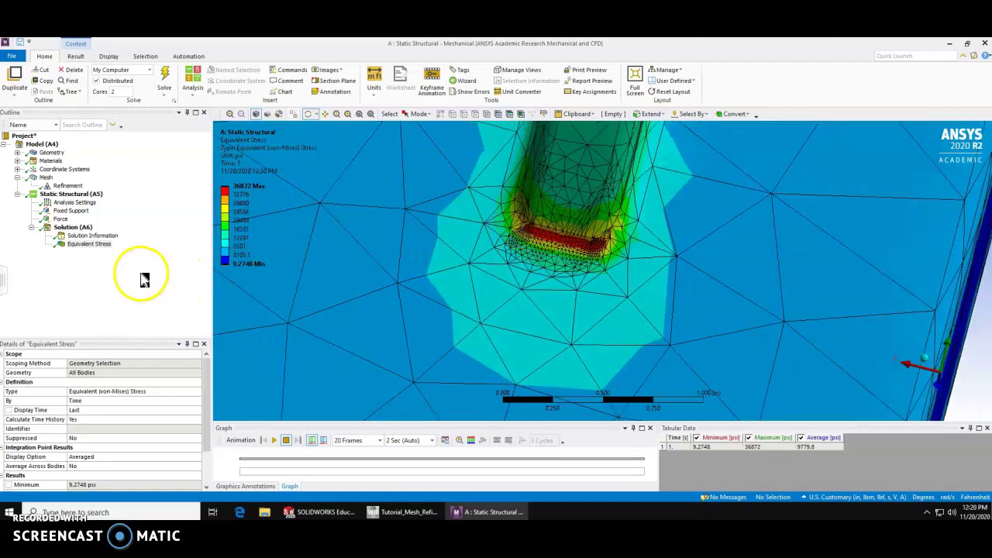
Suppress the Refinement control under Mesh and inspect the gusset's lower fillet.
right_click(68, 189)
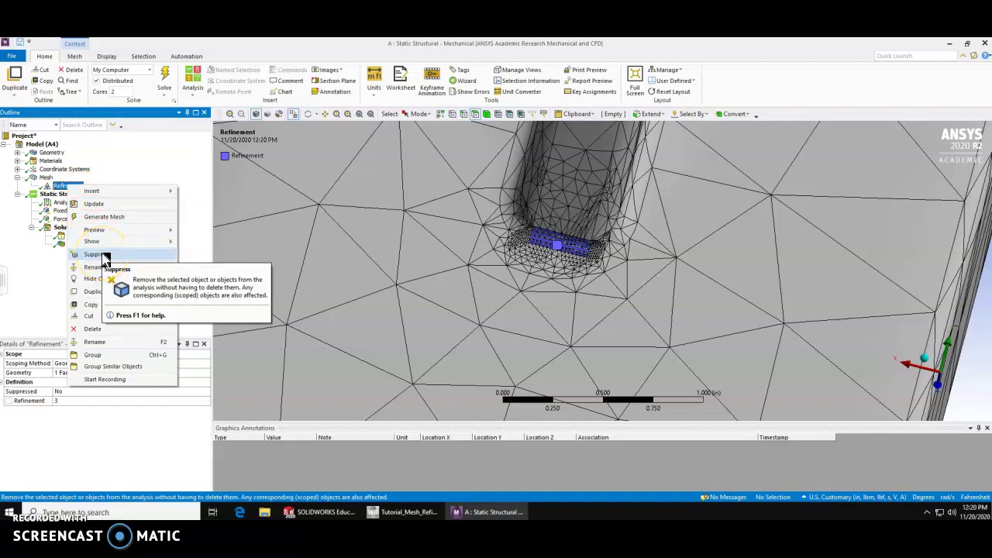
click(105, 258)
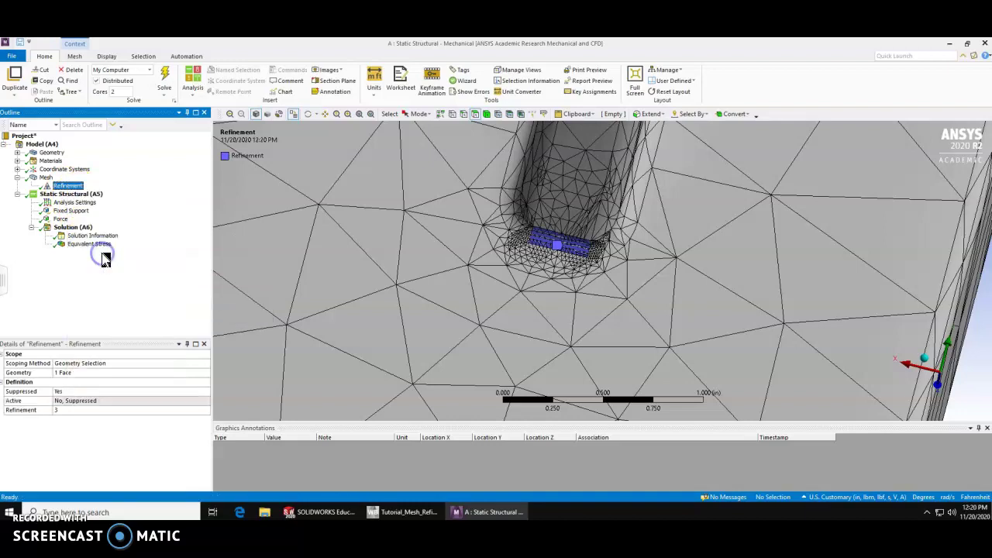
middle_drag(453, 226, 453, 244)
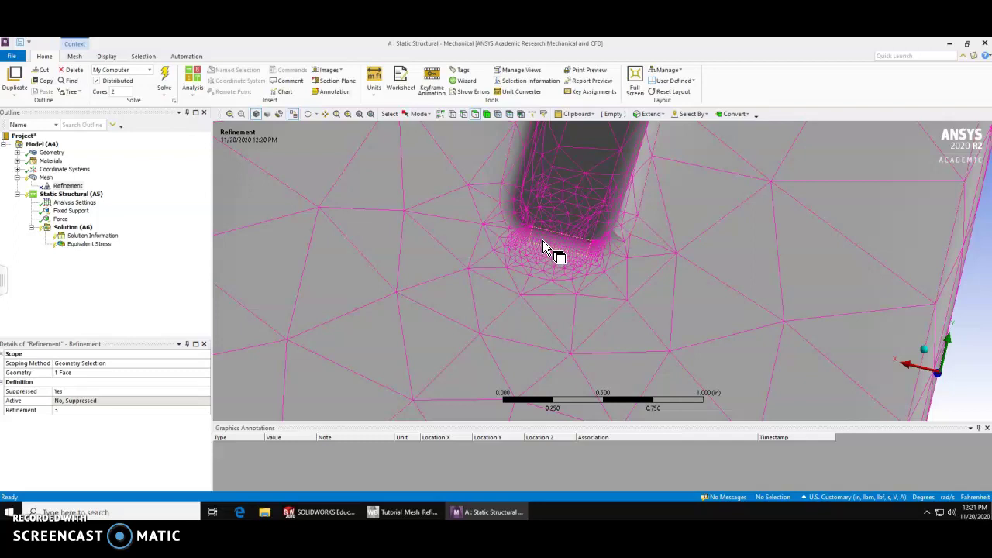
click(542, 244)
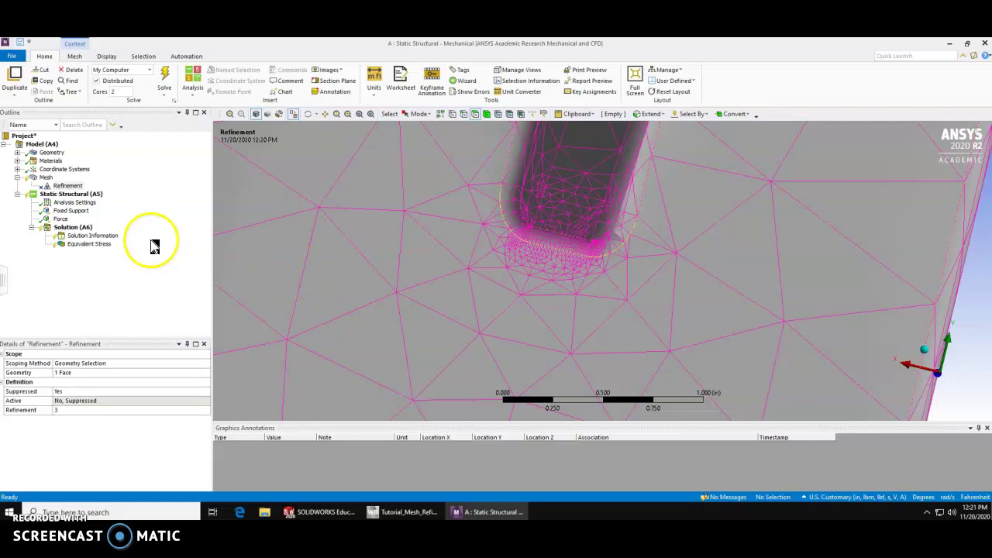
Insert a Sizing control under Mesh and review its available Type options.
click(46, 179)
right_click(47, 178)
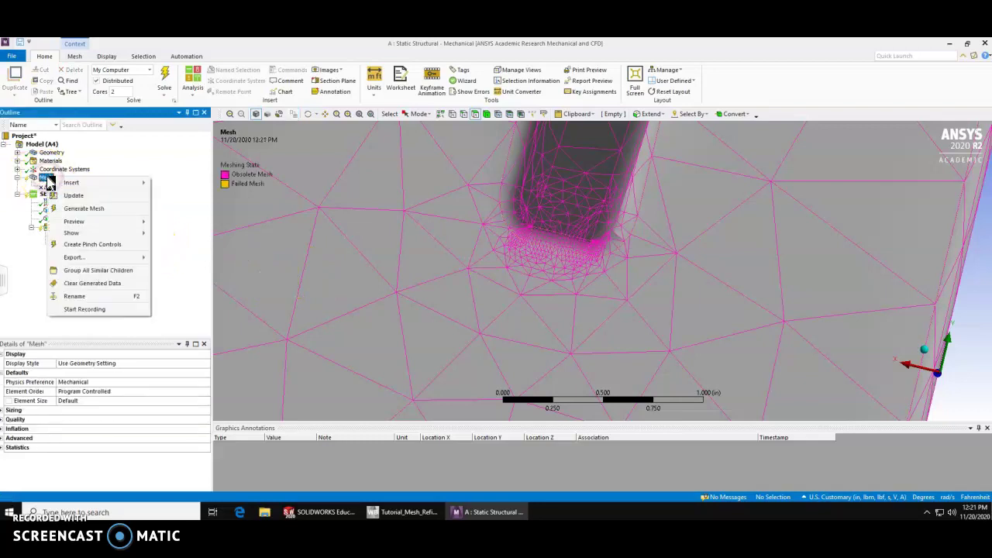
click(115, 183)
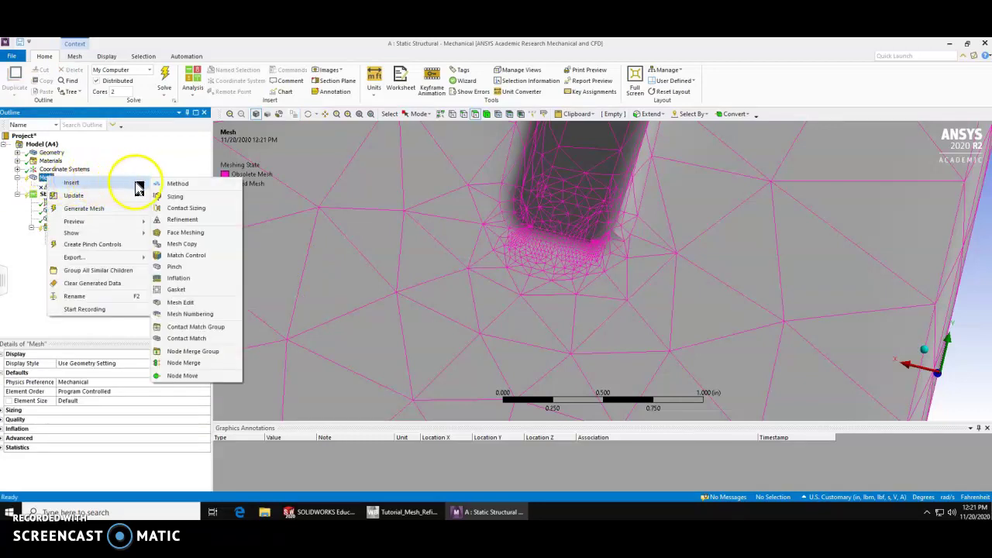
click(195, 198)
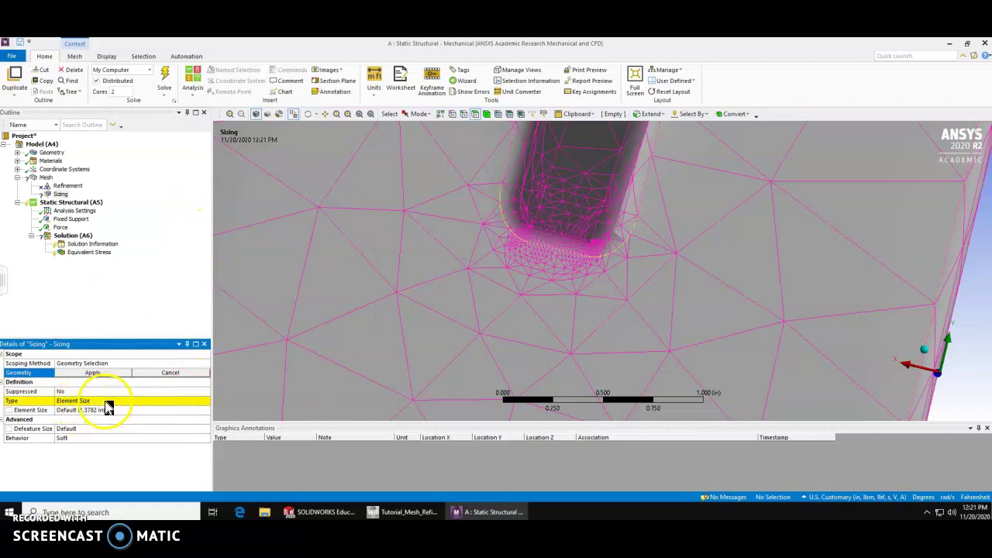
click(105, 400)
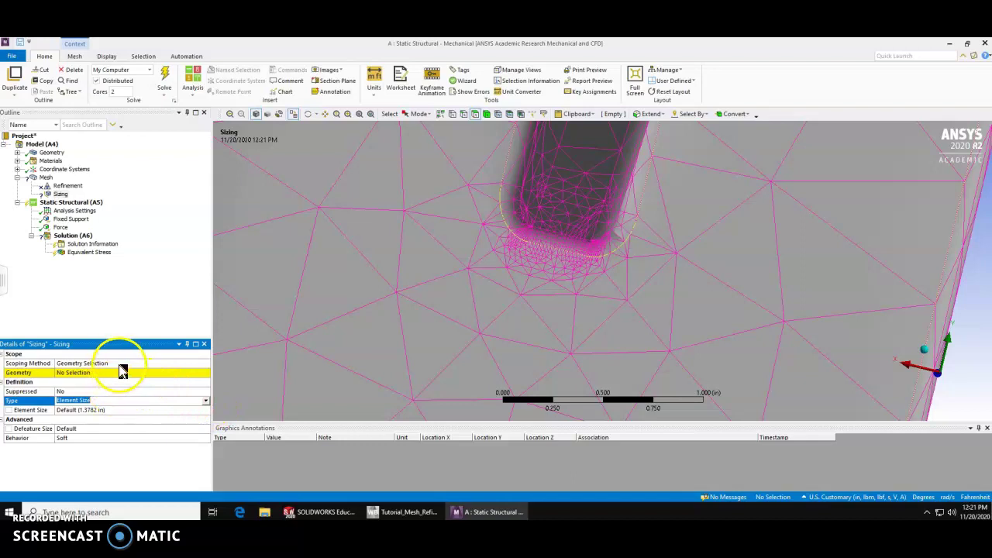
click(206, 402)
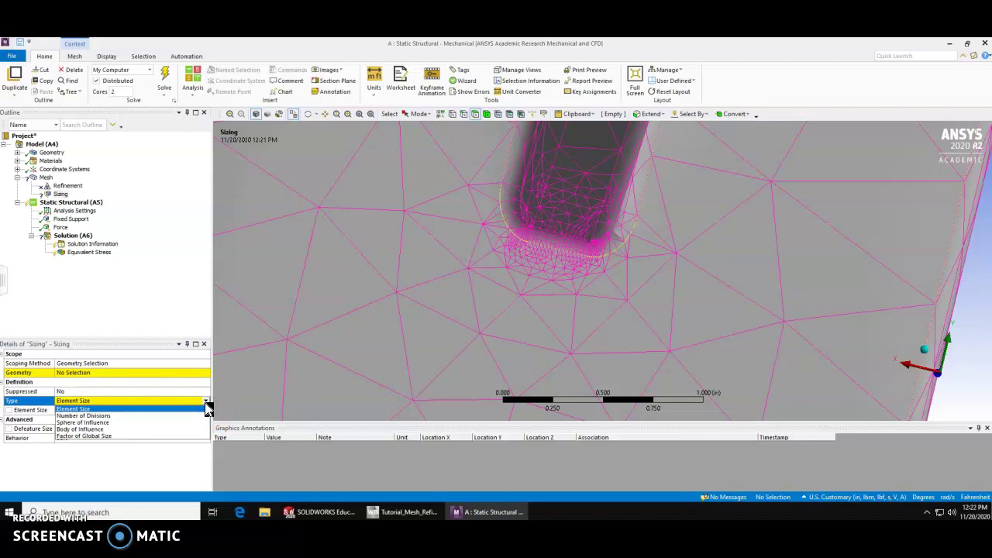
Select the short straight edge at the gusset's lower fillet, then cancel the Sizing control's geometry assignment while keeping the edge selected.
click(116, 373)
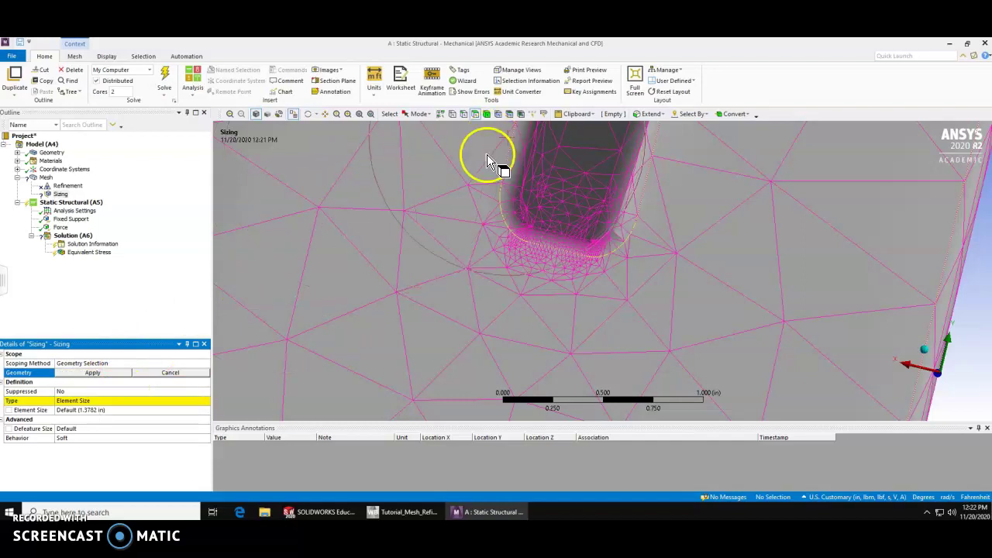
click(463, 114)
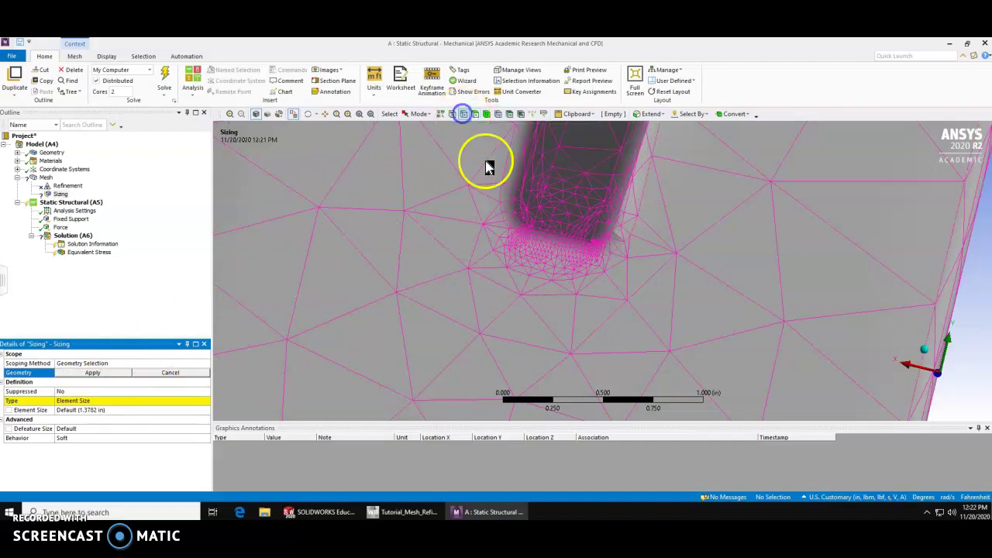
click(555, 235)
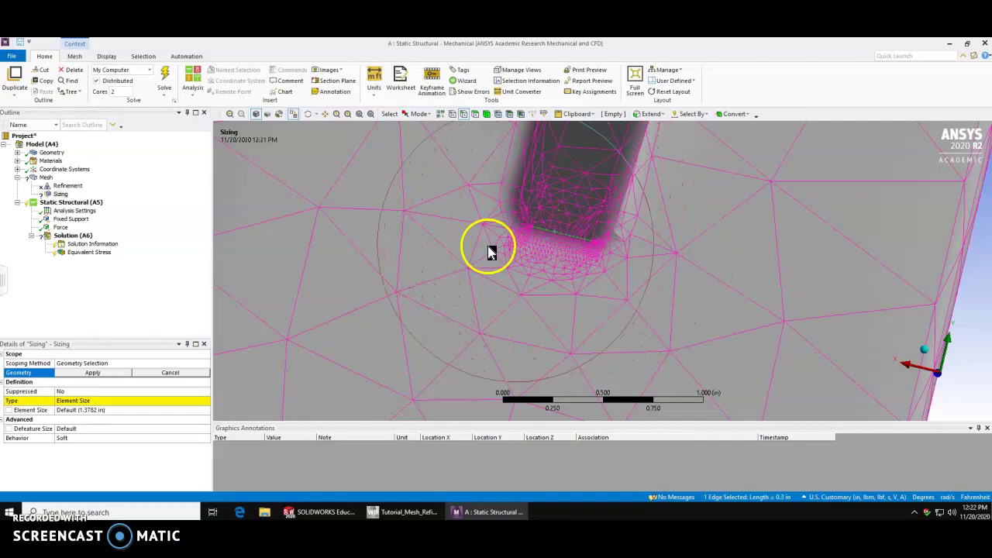
click(112, 375)
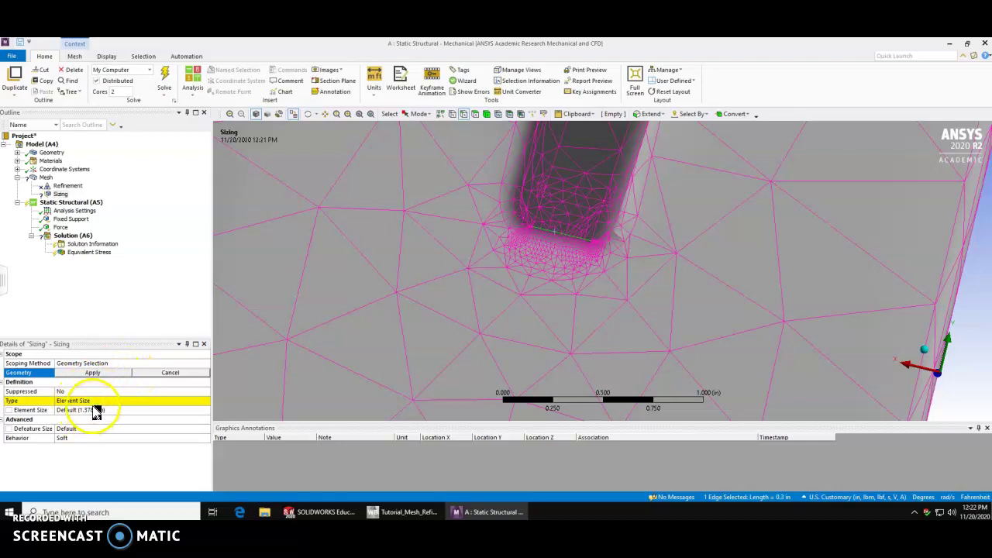
click(162, 373)
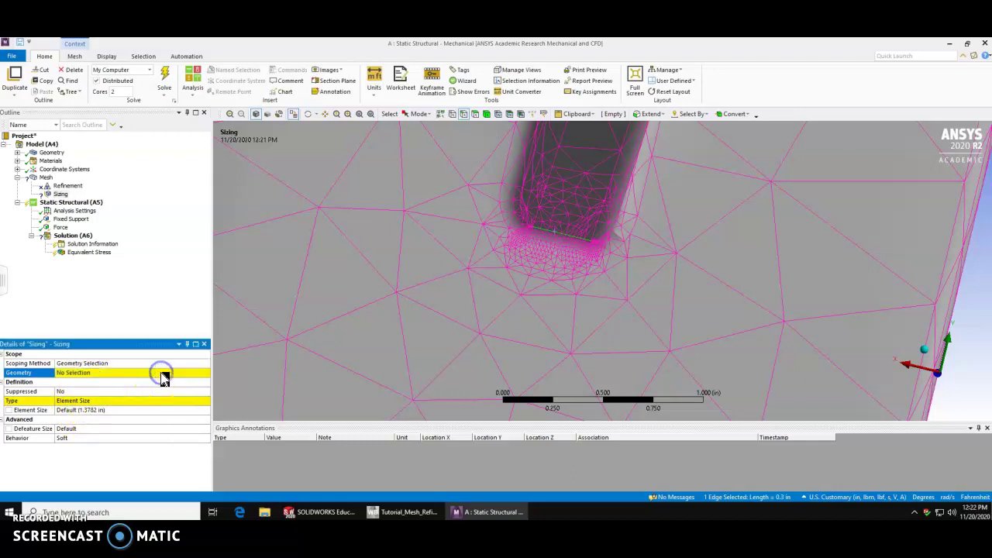
Set the Sizing control's type to Sphere of Influence.
click(81, 401)
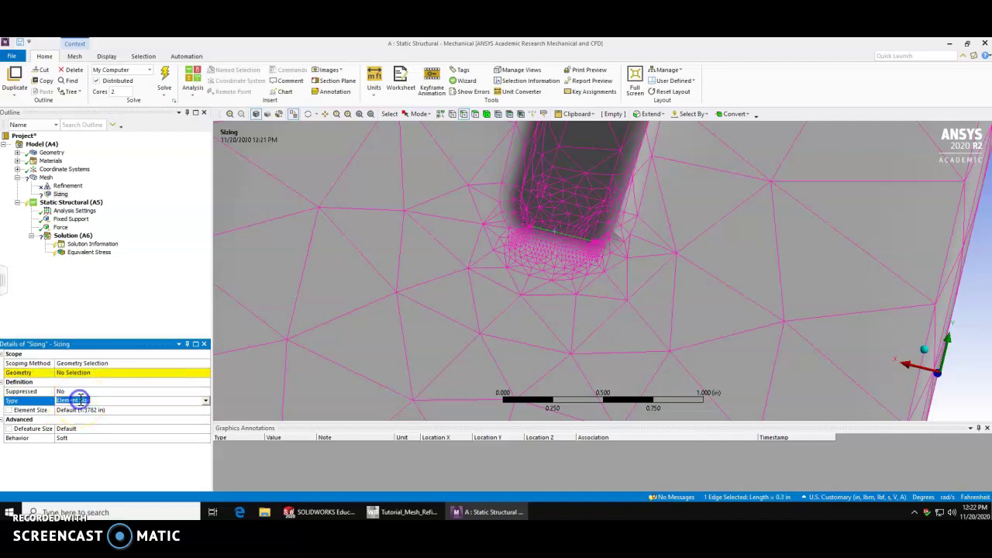
click(206, 401)
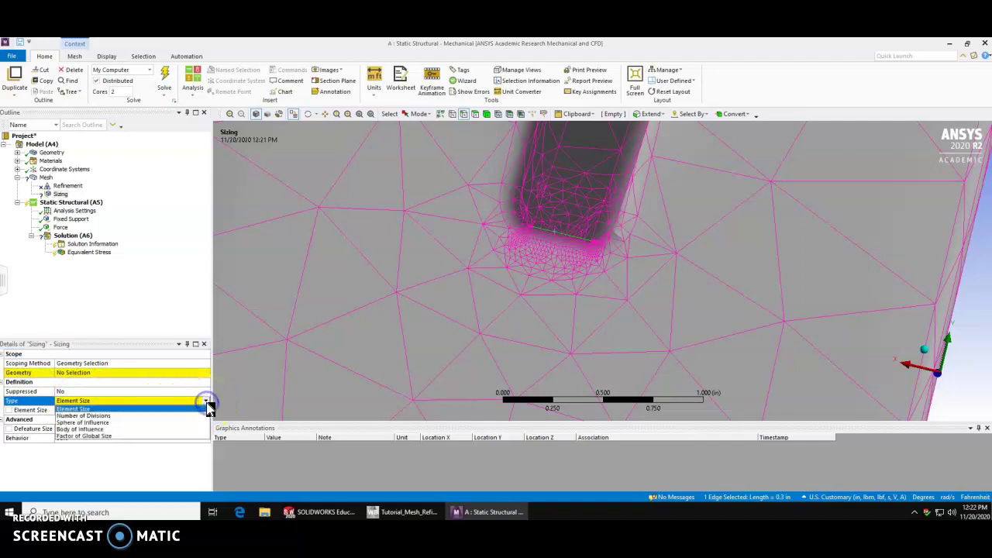
click(115, 423)
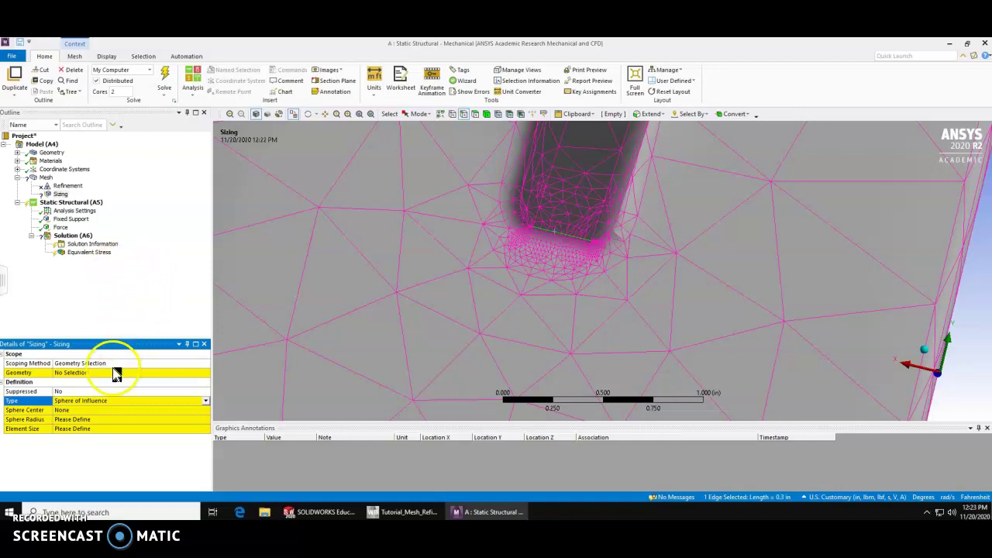
Check which coordinate systems are available as the Sizing control's sphere center, without choosing one.
click(78, 410)
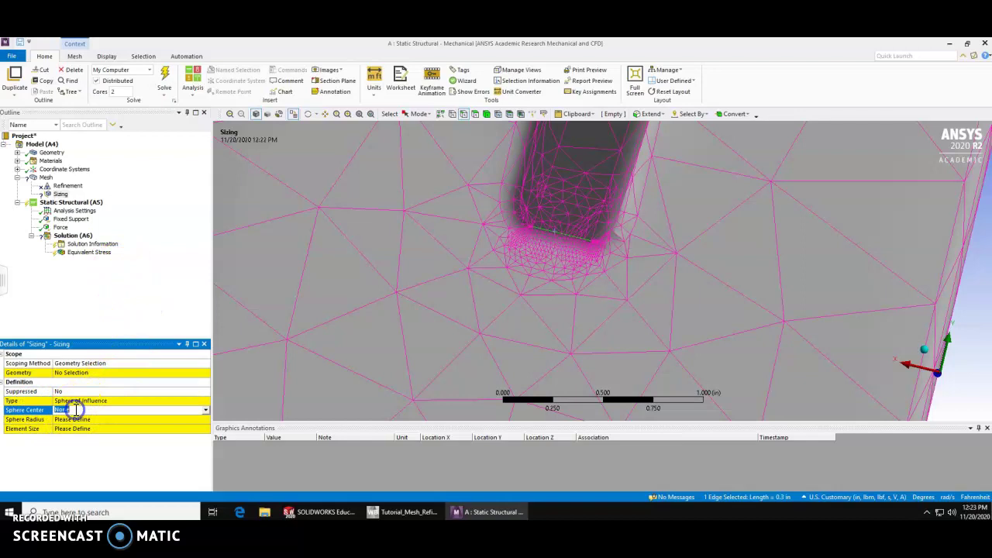
click(206, 411)
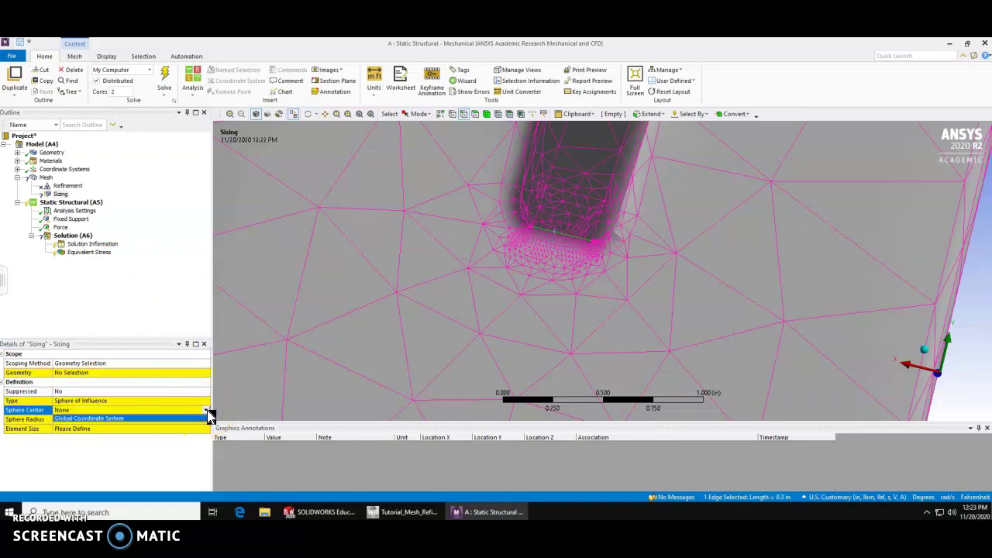
click(207, 411)
click(191, 408)
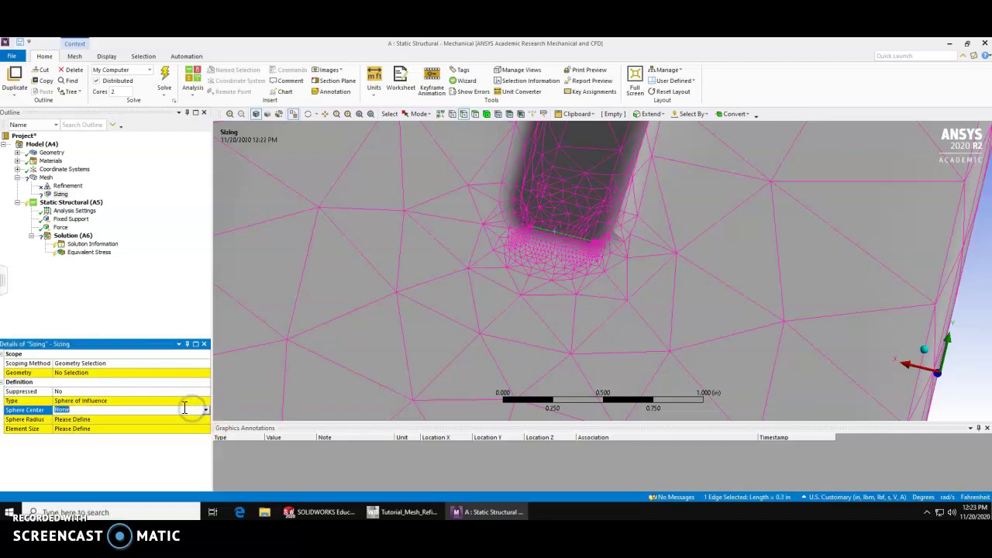
click(142, 295)
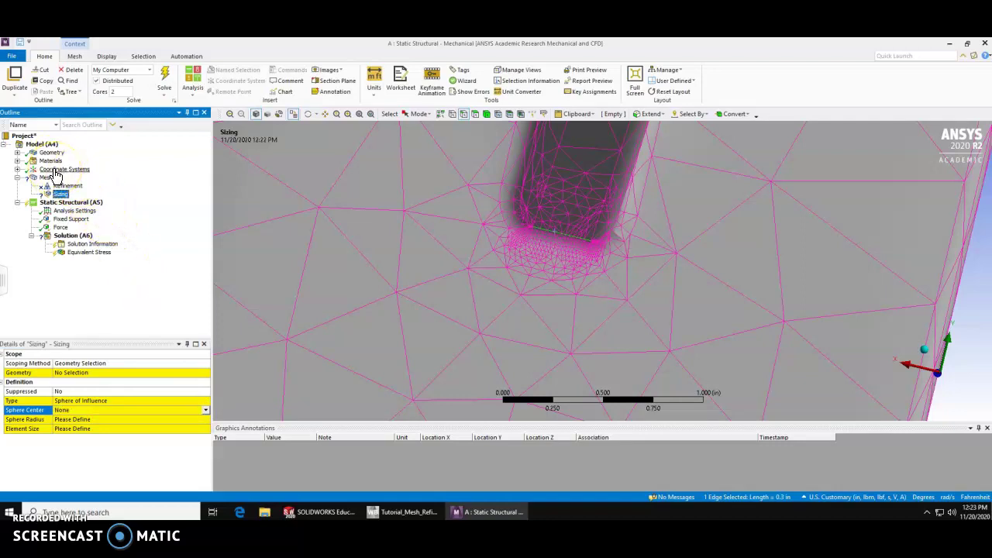
Insert a new coordinate system at the selected gusset fillet edge and review its origin and axis details.
click(17, 169)
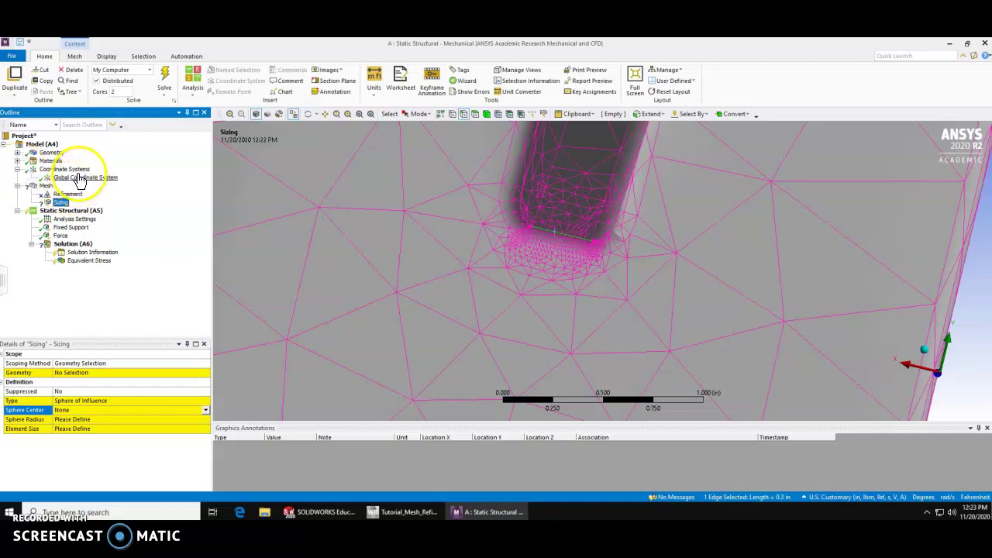
right_click(84, 169)
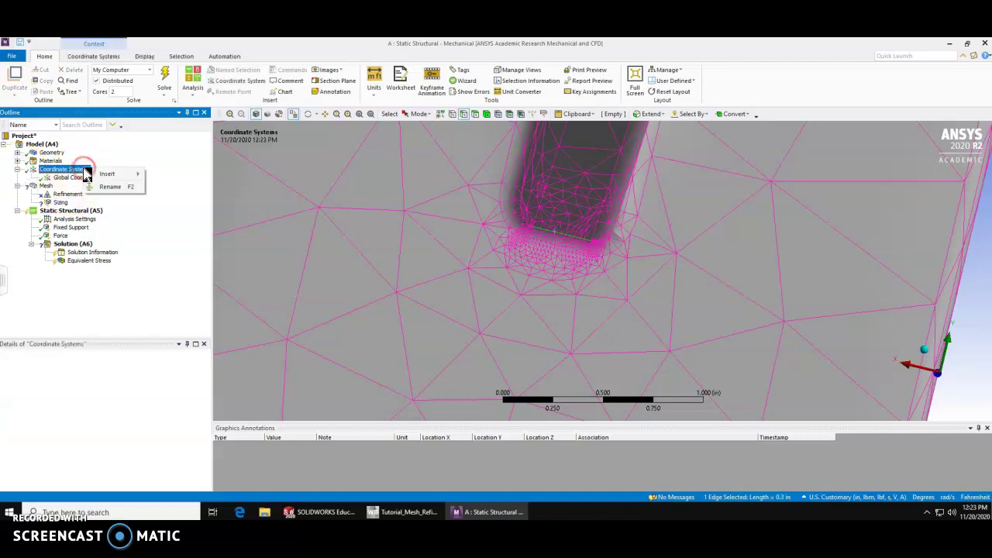
click(164, 174)
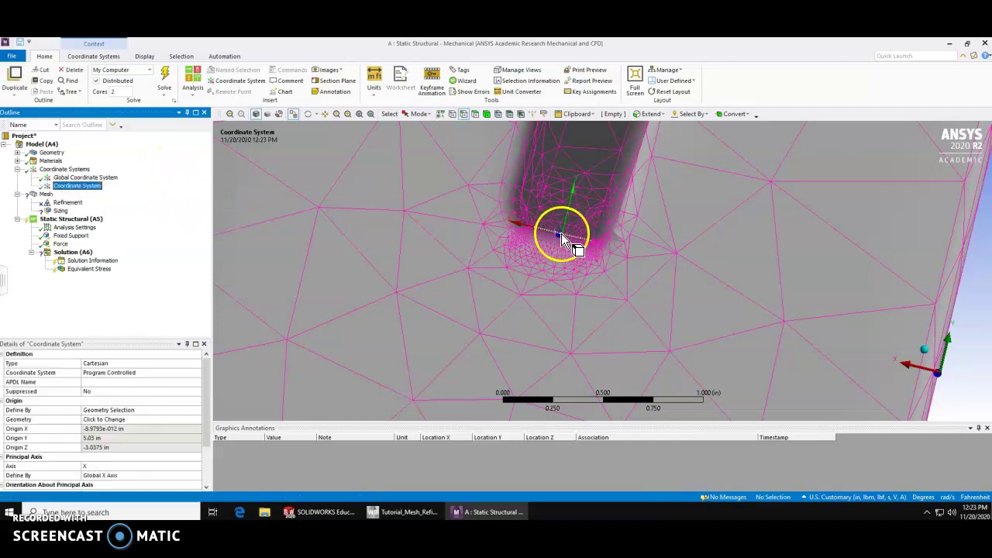
middle_drag(568, 251, 555, 243)
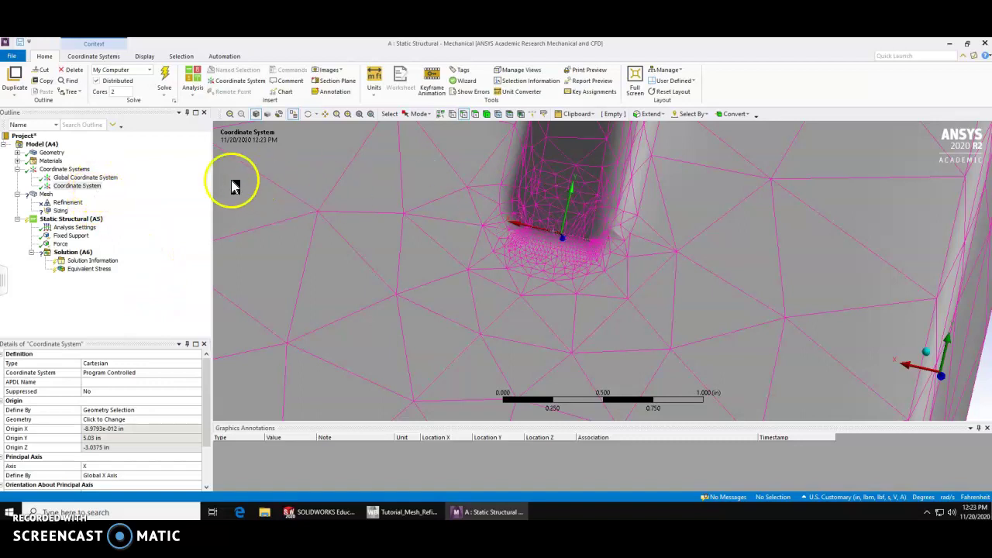
click(91, 187)
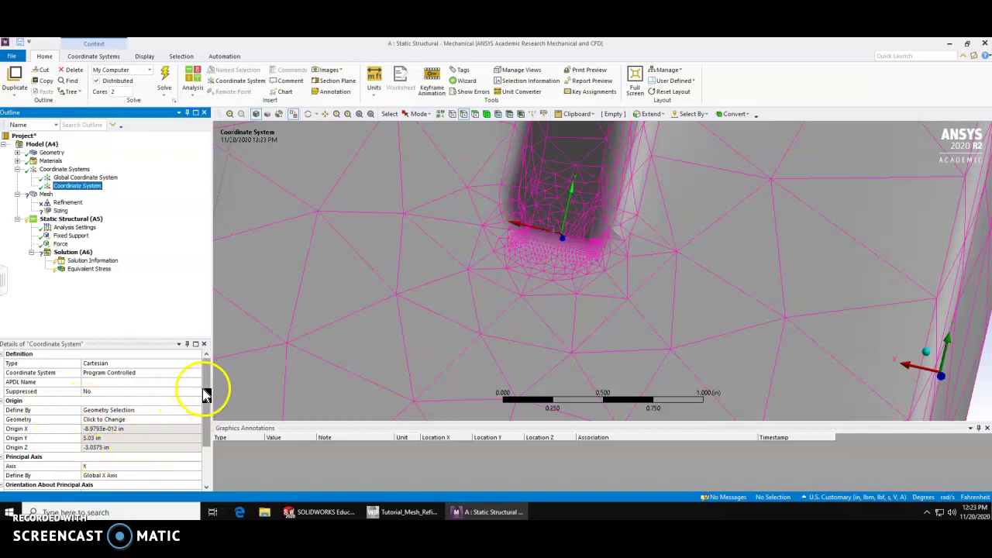
mouse_move(206, 392)
mouse_down()
mouse_move(204, 419)
mouse_move(209, 376)
mouse_up()
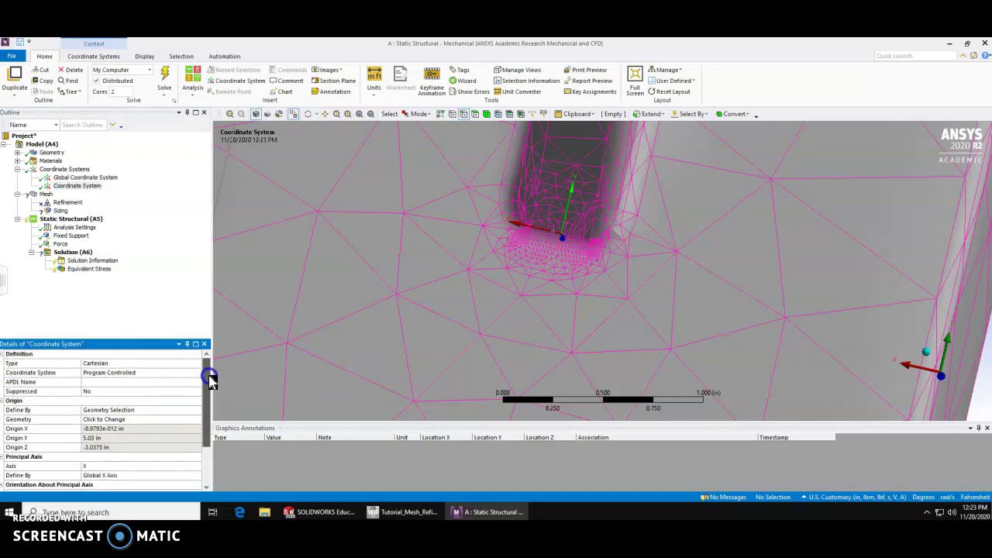
click(561, 232)
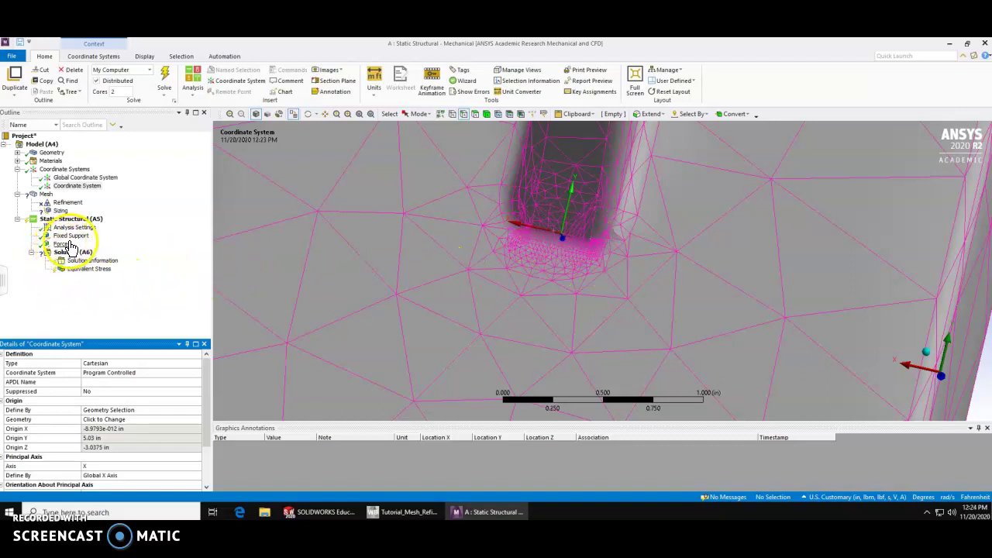
Set the Sizing control's sphere center to Coordinate System and its sphere radius to 0.5 in.
click(61, 211)
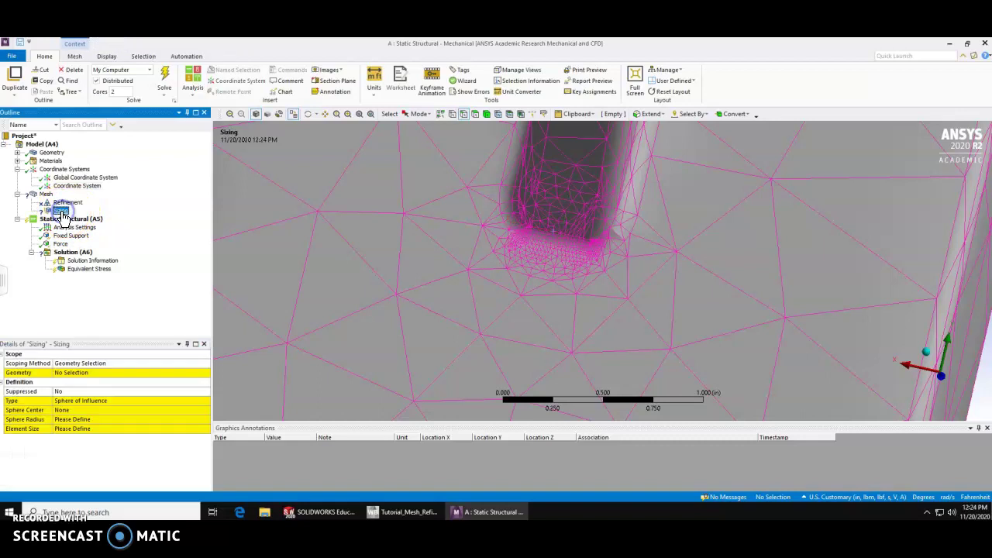
click(93, 406)
click(197, 403)
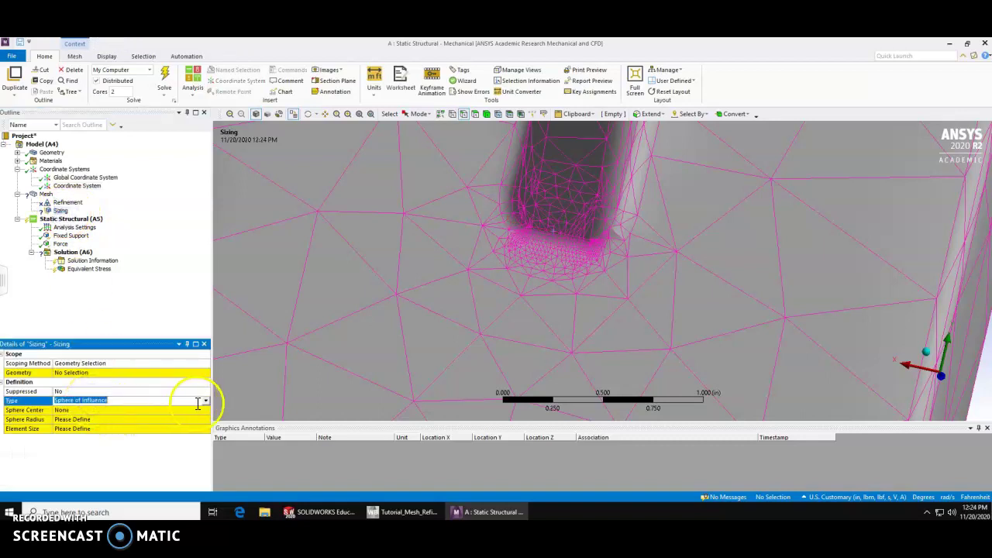
click(143, 409)
click(206, 410)
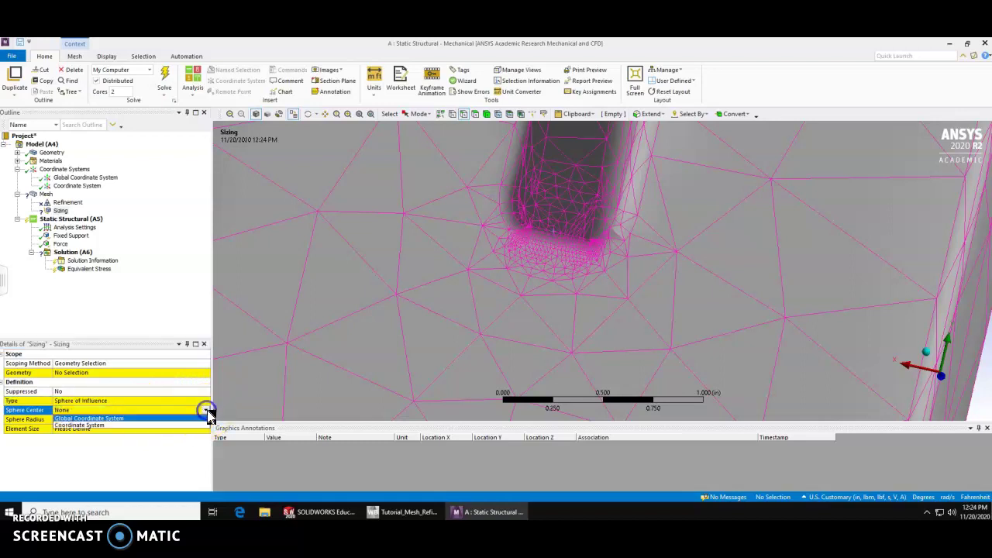
click(103, 425)
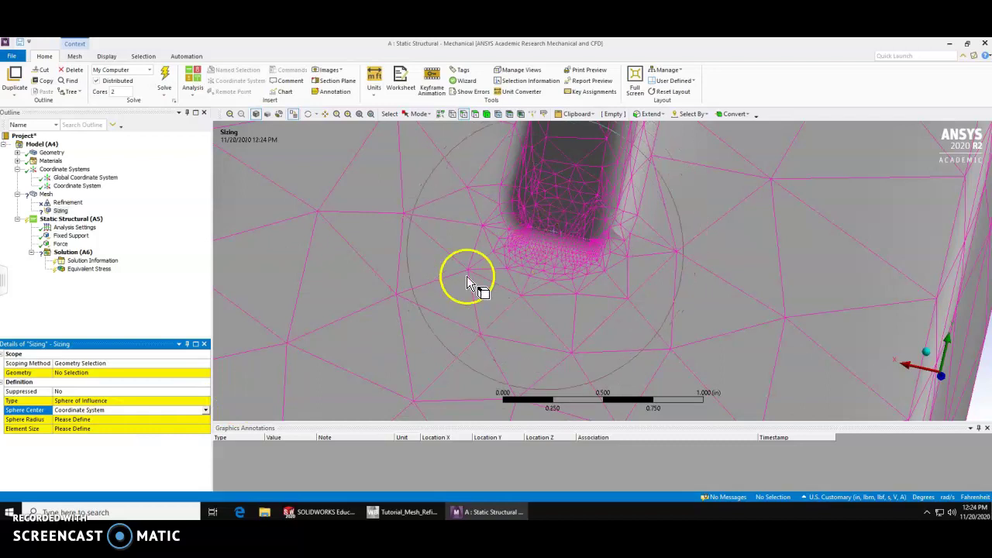
click(105, 419)
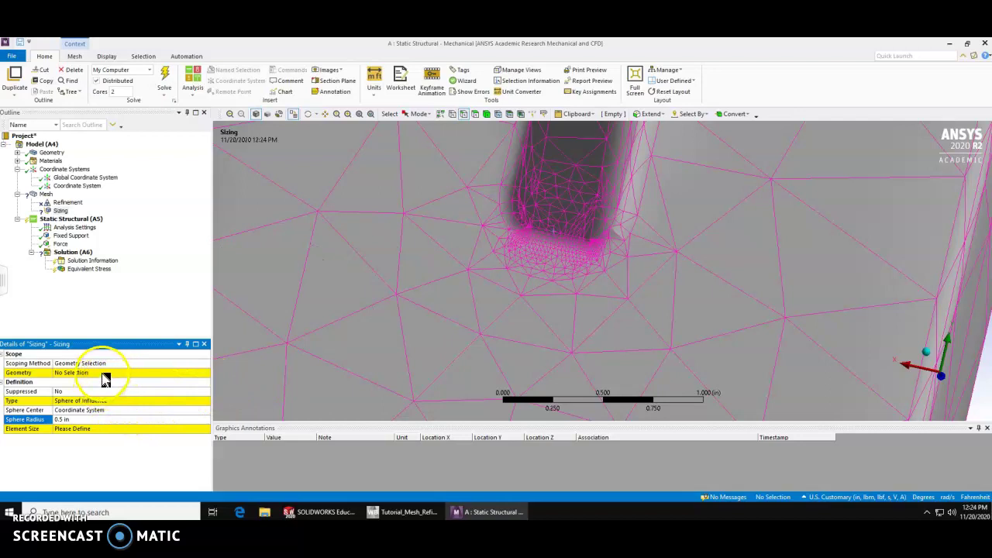
Scope the Sizing control to the lower straight edge of the gusset's bottom fillet.
click(103, 374)
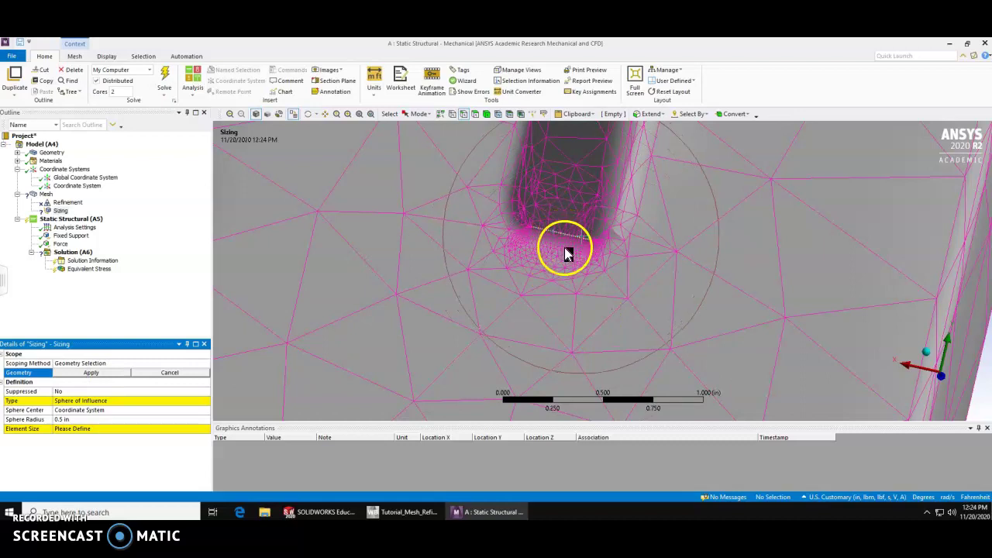
scroll(566, 237, up, 3)
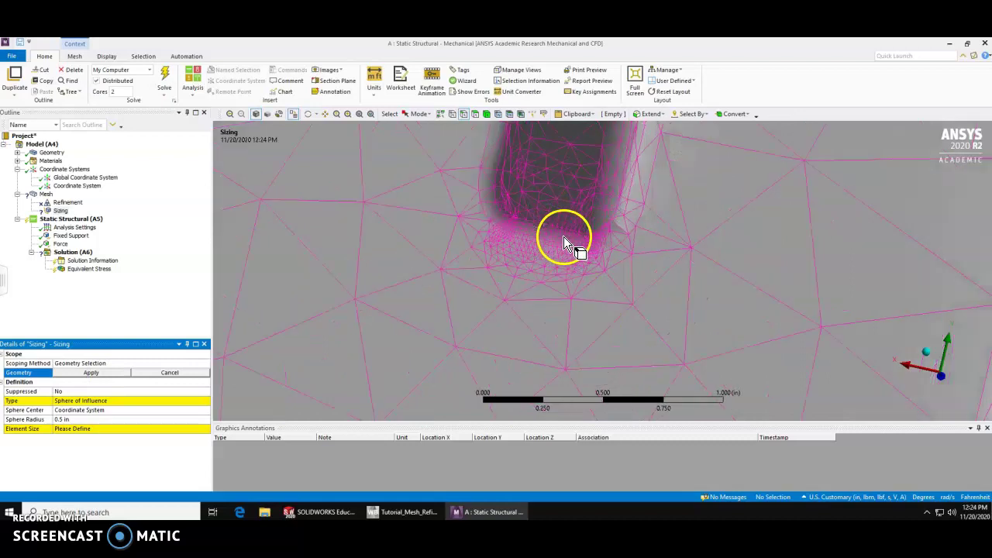
click(465, 121)
click(536, 205)
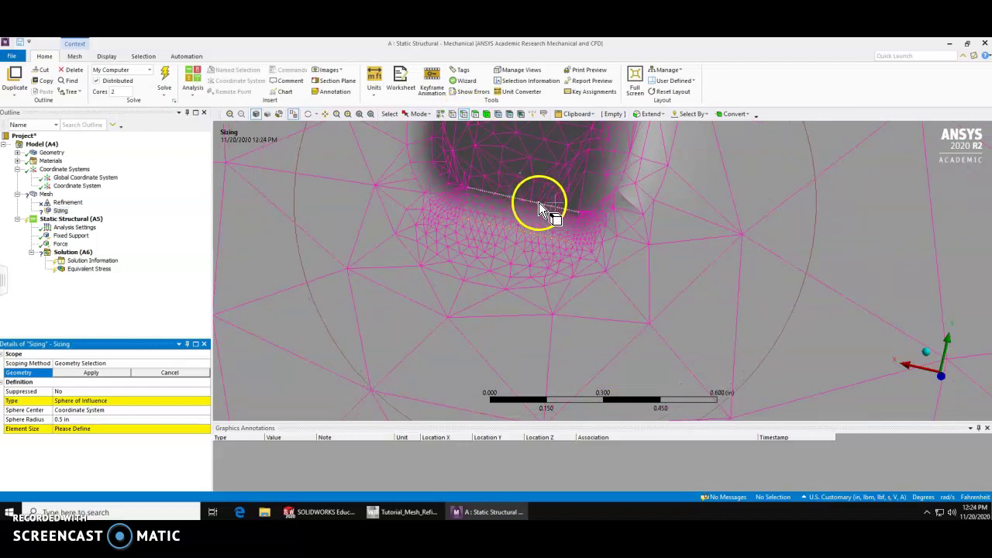
click(527, 229)
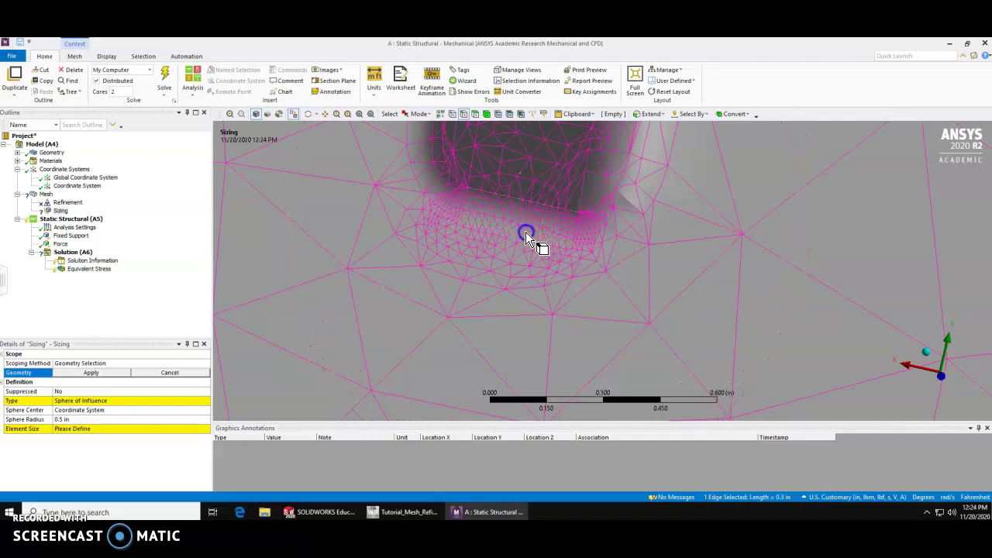
click(545, 235)
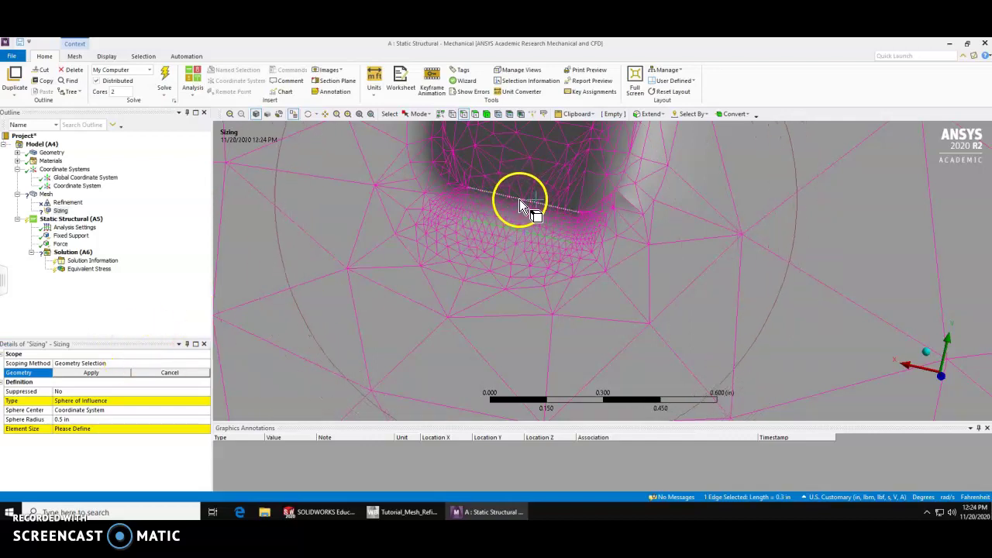
click(91, 373)
click(325, 344)
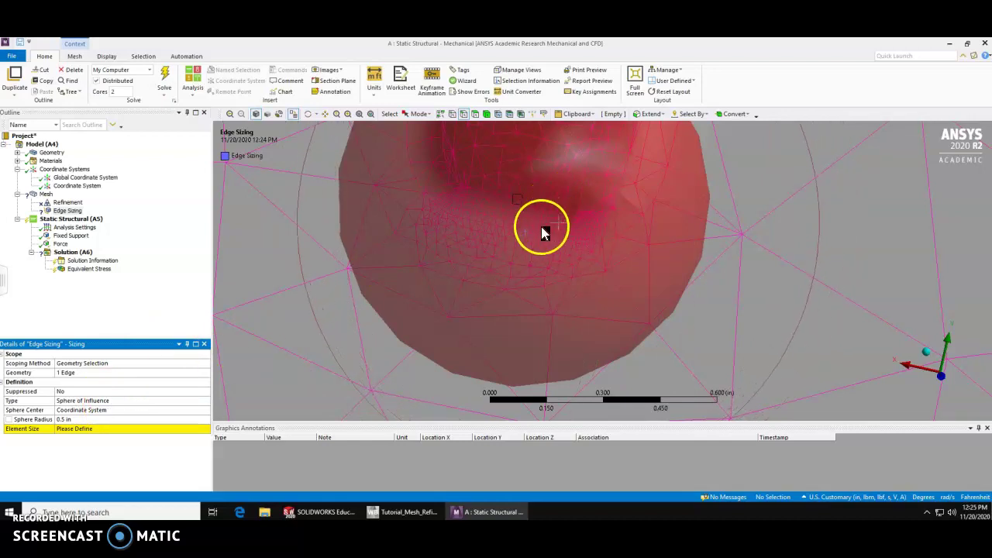
Add the fillet's upper straight edge and the curved edge at its right end to the sizing scope.
click(554, 193)
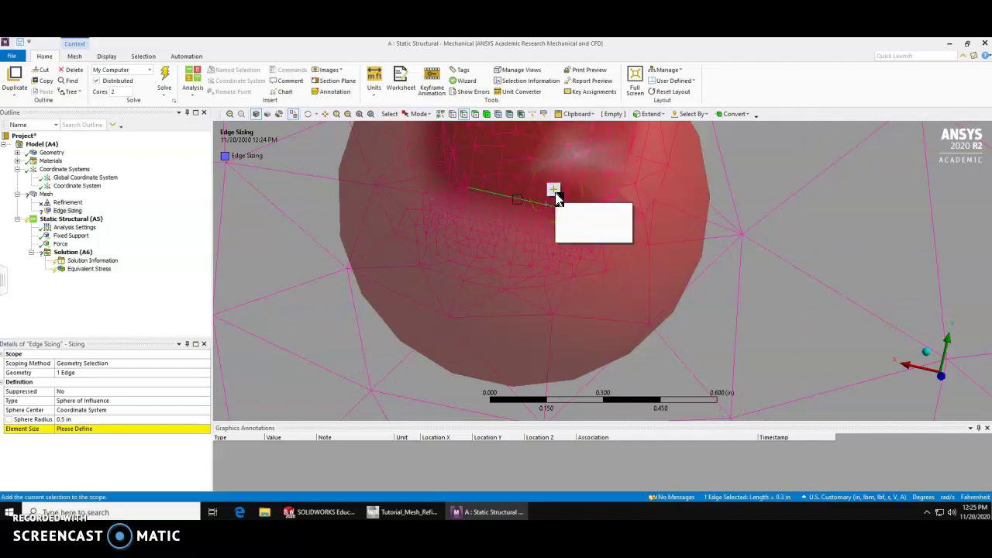
click(560, 205)
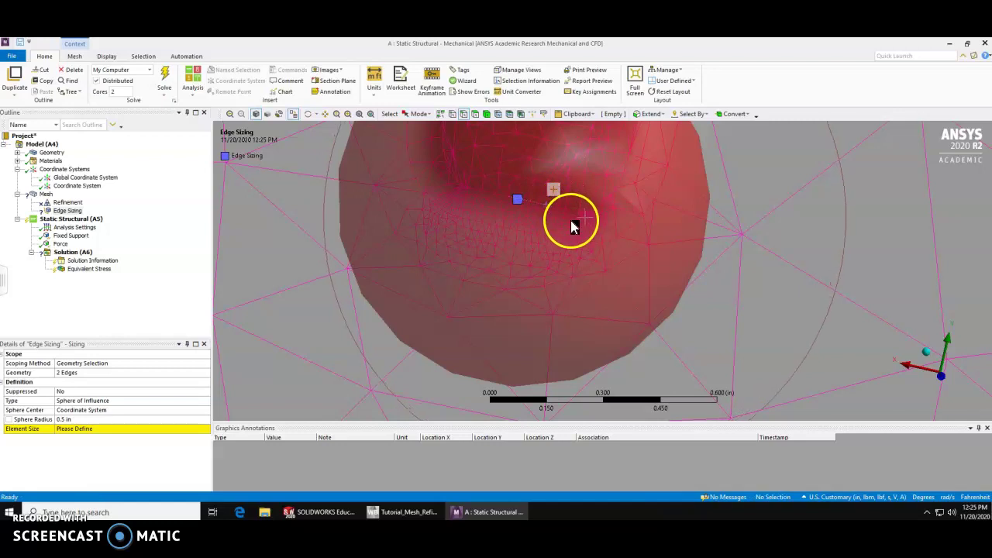
click(577, 229)
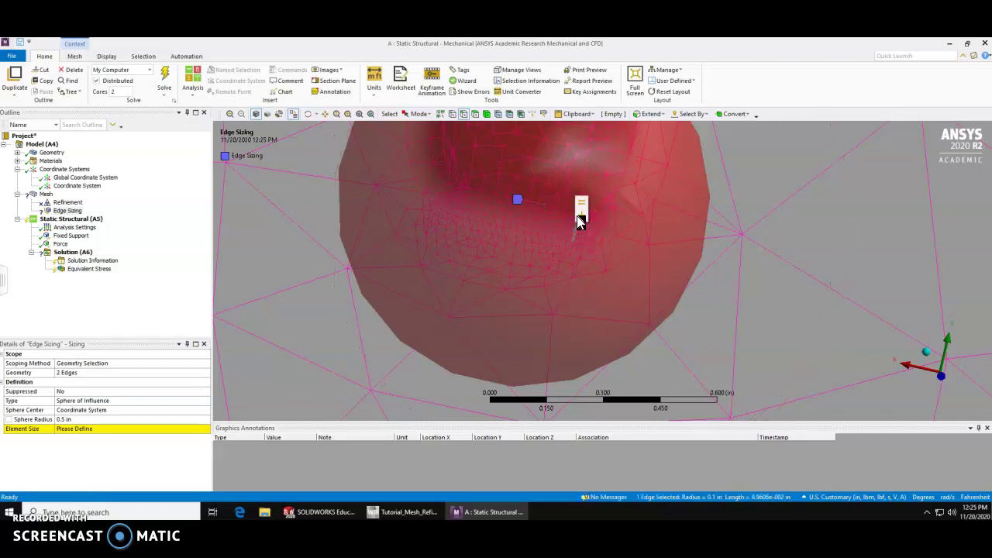
click(580, 213)
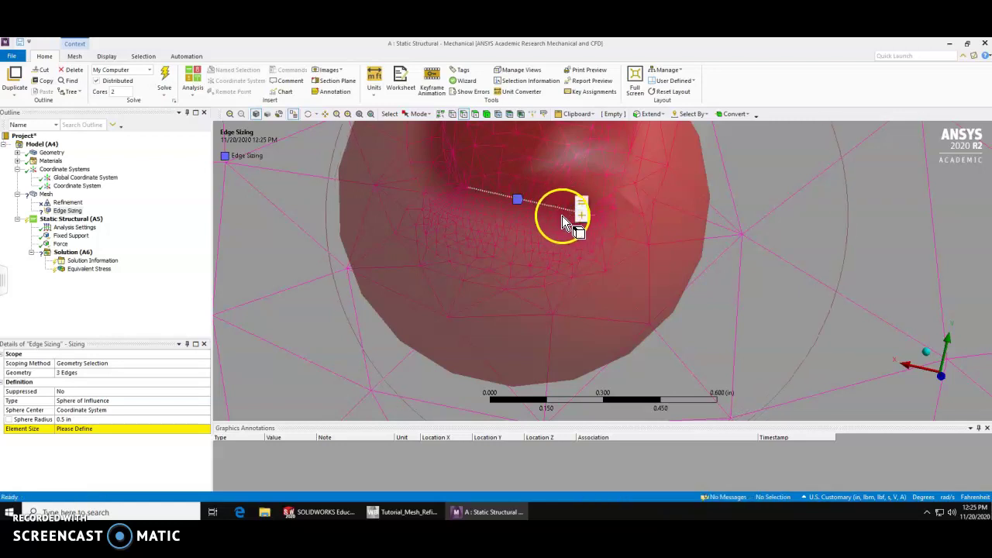
Add three consecutive short edges at the left corner of the gusset fillet to the sizing scope.
click(464, 206)
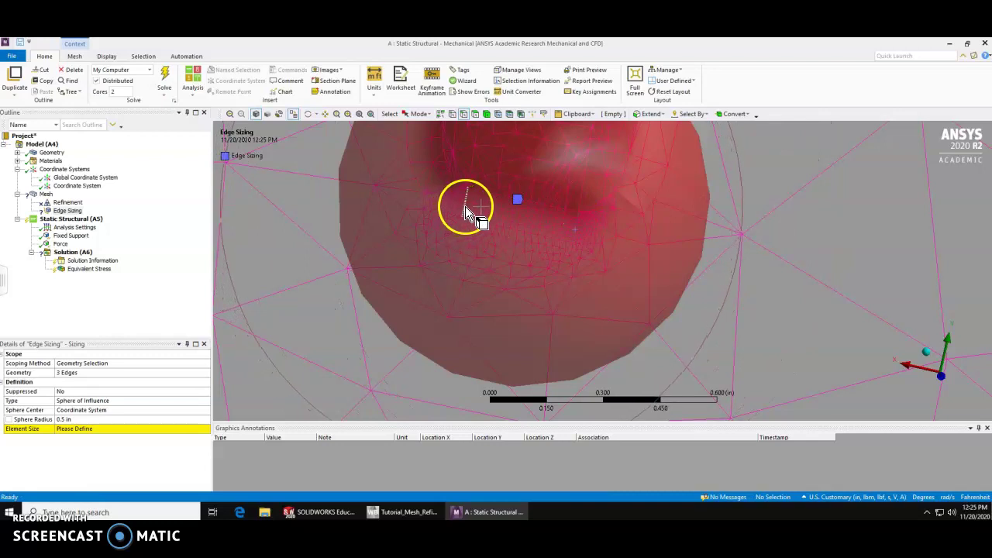
click(454, 215)
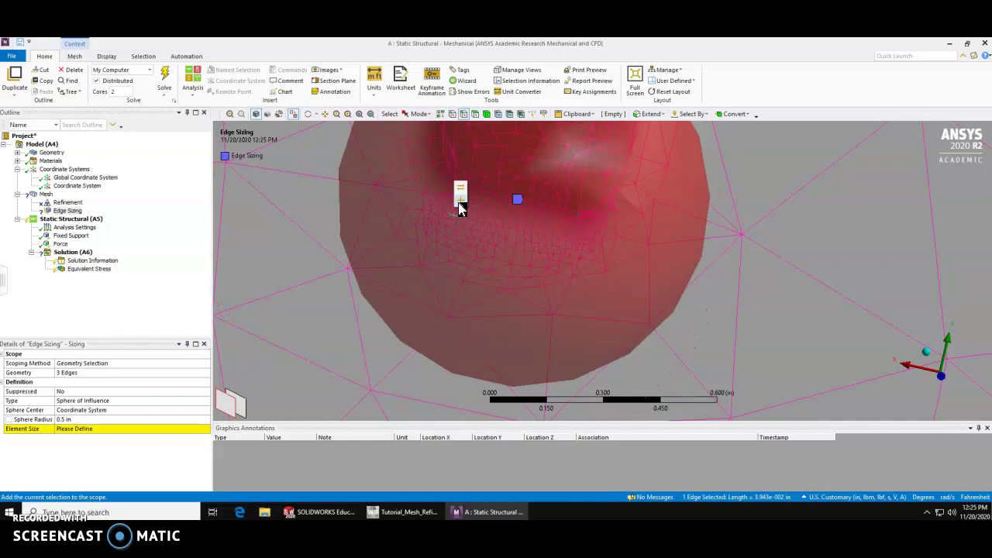
click(459, 201)
click(440, 207)
click(447, 194)
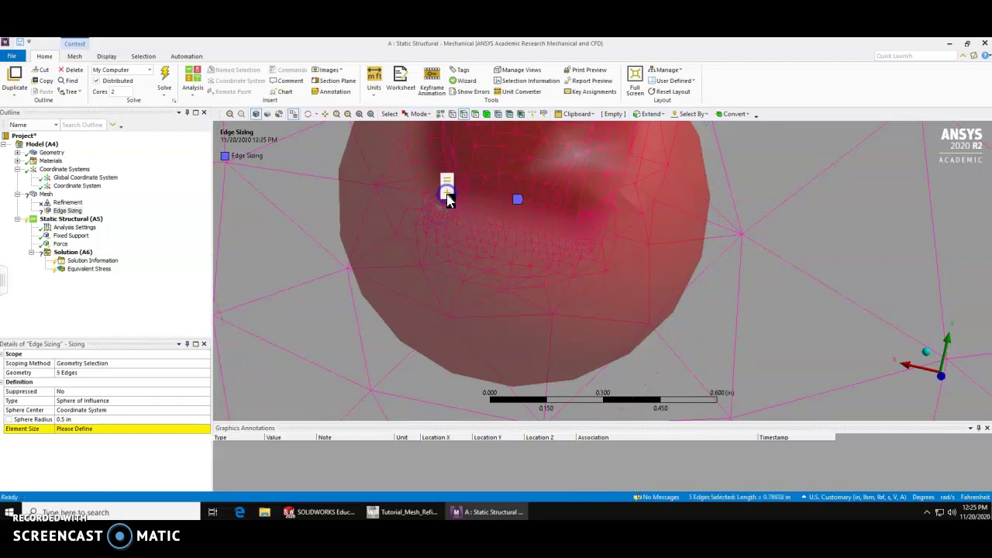
click(432, 204)
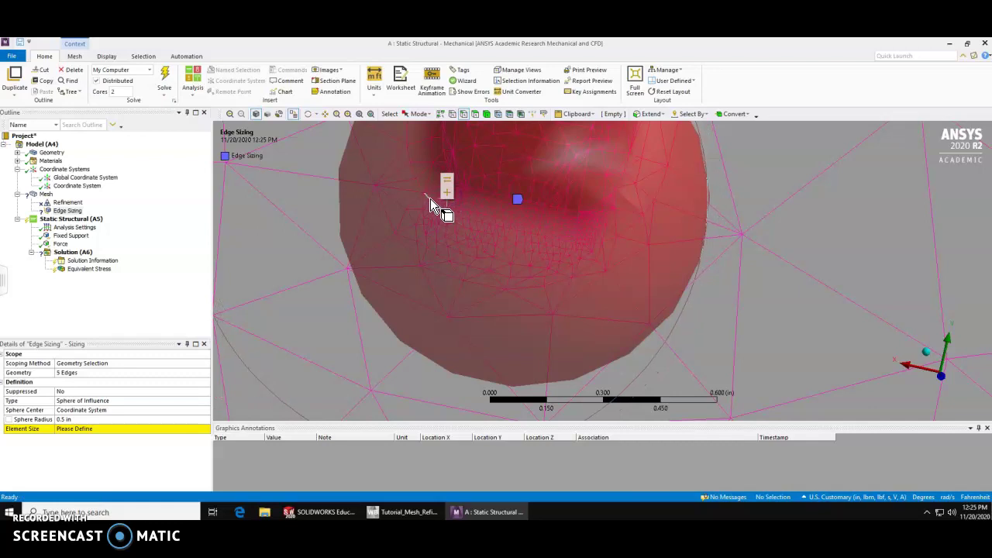
click(438, 199)
click(438, 189)
Add four consecutive short edges along the lower right corner of the gusset fillet to the sizing scope.
click(578, 240)
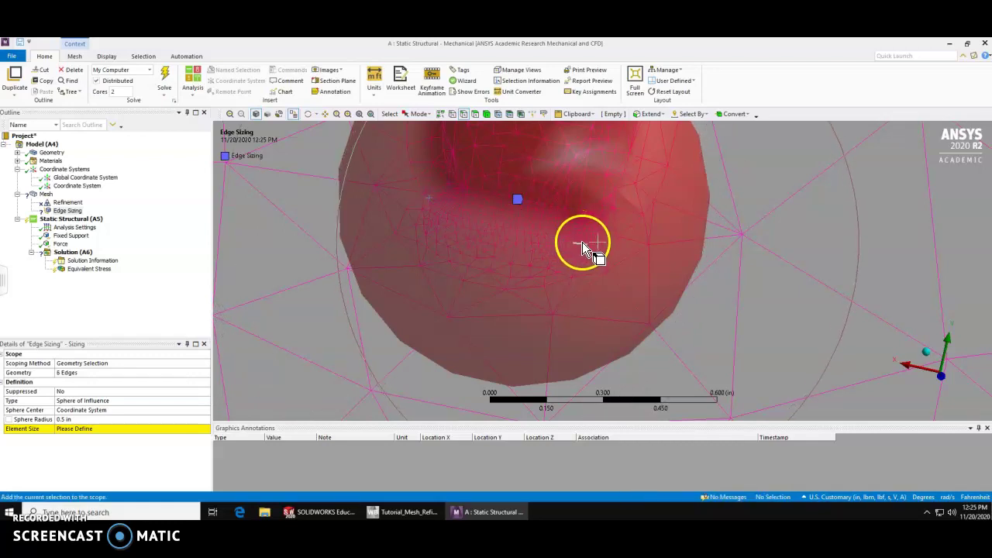
click(586, 235)
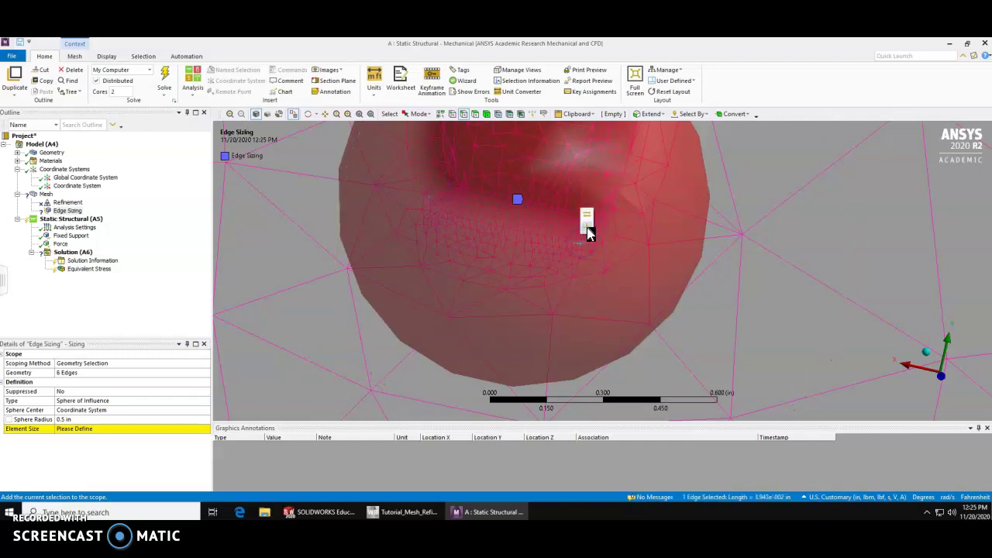
click(588, 227)
click(593, 242)
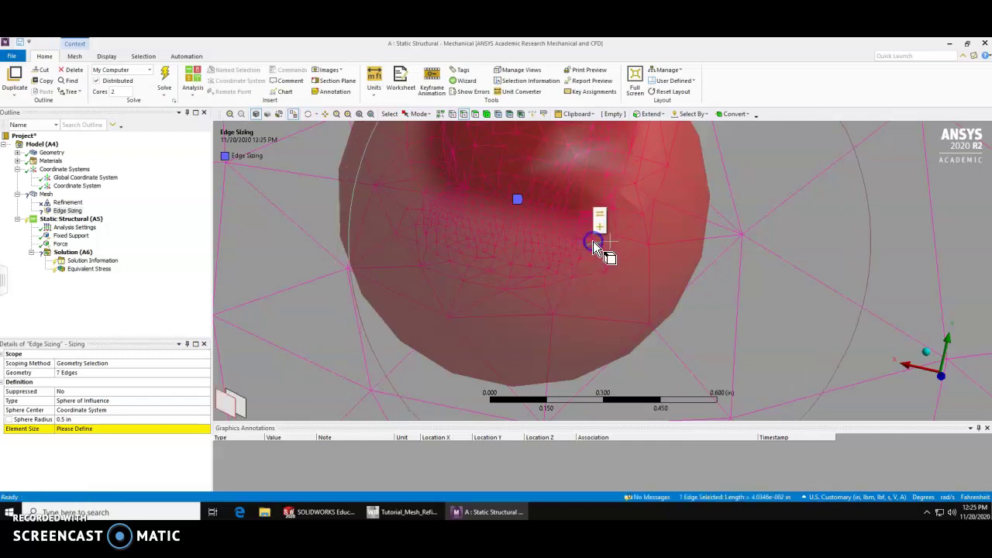
click(601, 228)
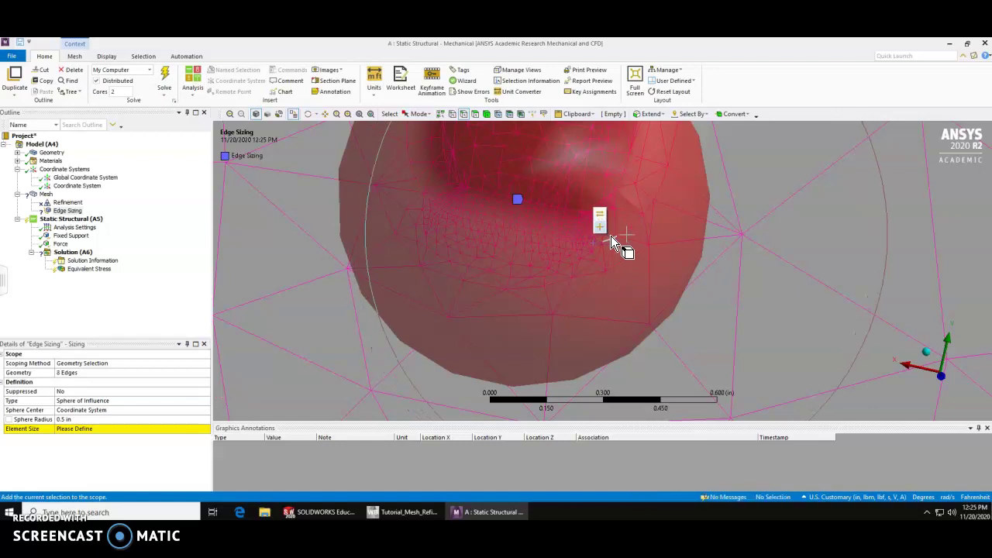
click(611, 239)
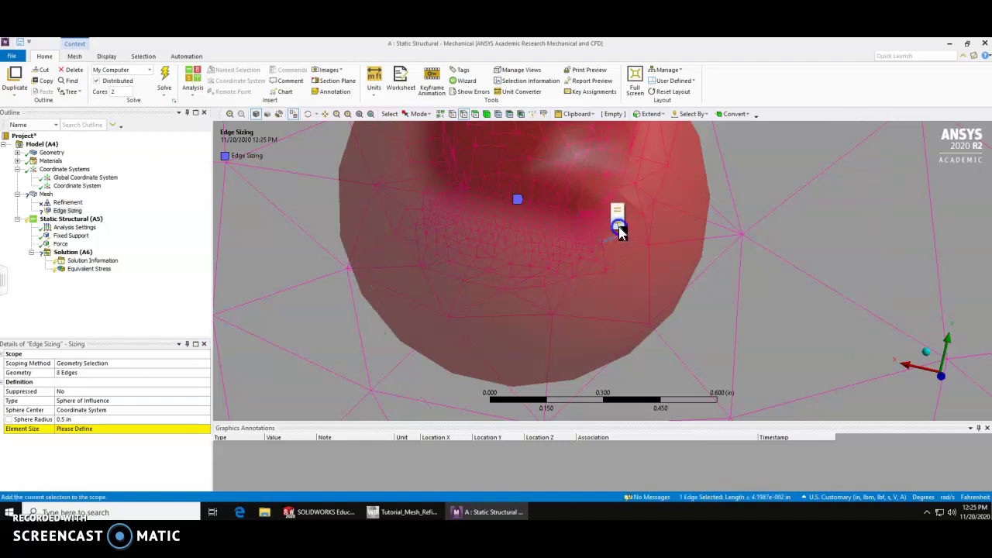
click(623, 226)
click(625, 230)
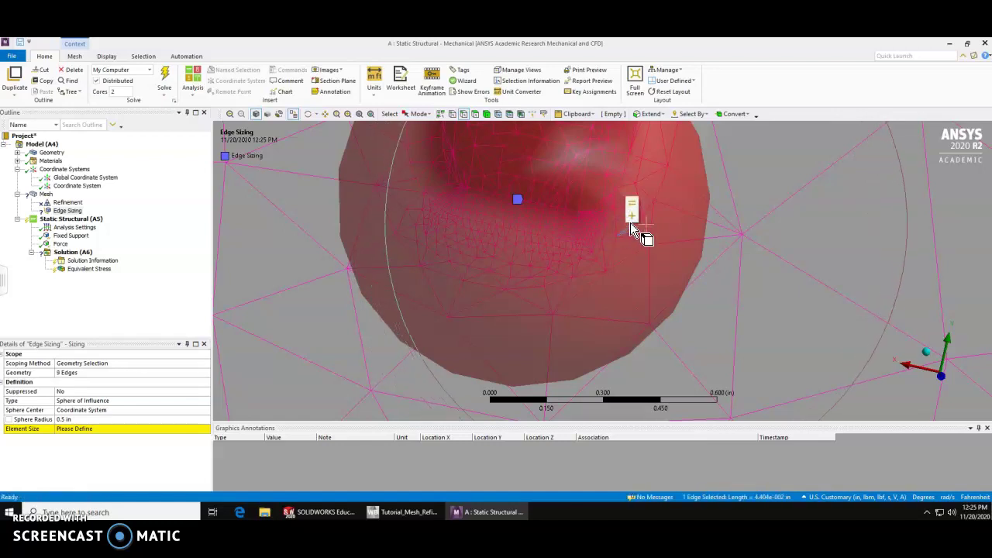
click(633, 217)
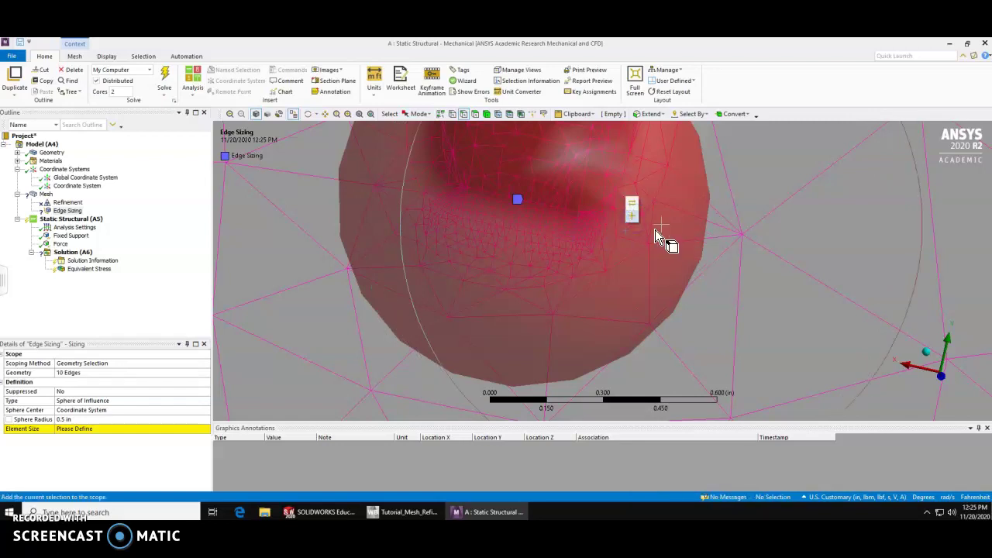
Check the right curved edge and upper straight edge for inclusion, and add three short edges at the fillet's upper right corner to the scope.
click(578, 226)
click(585, 217)
click(585, 214)
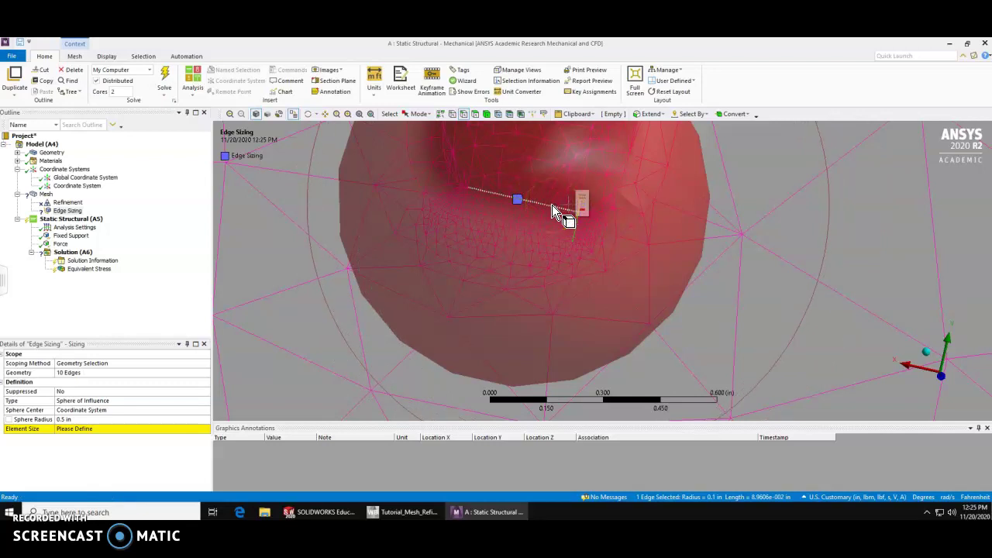
click(565, 207)
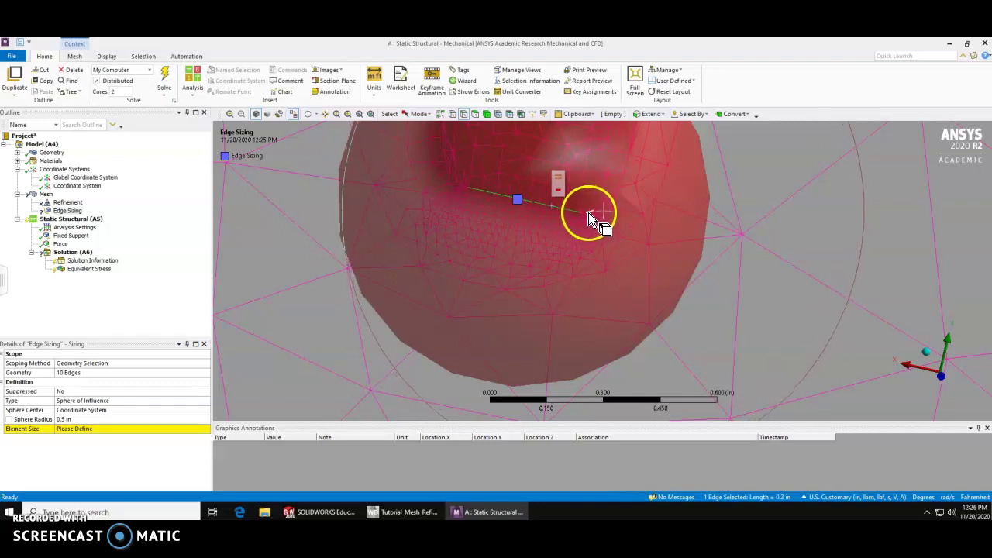
click(587, 212)
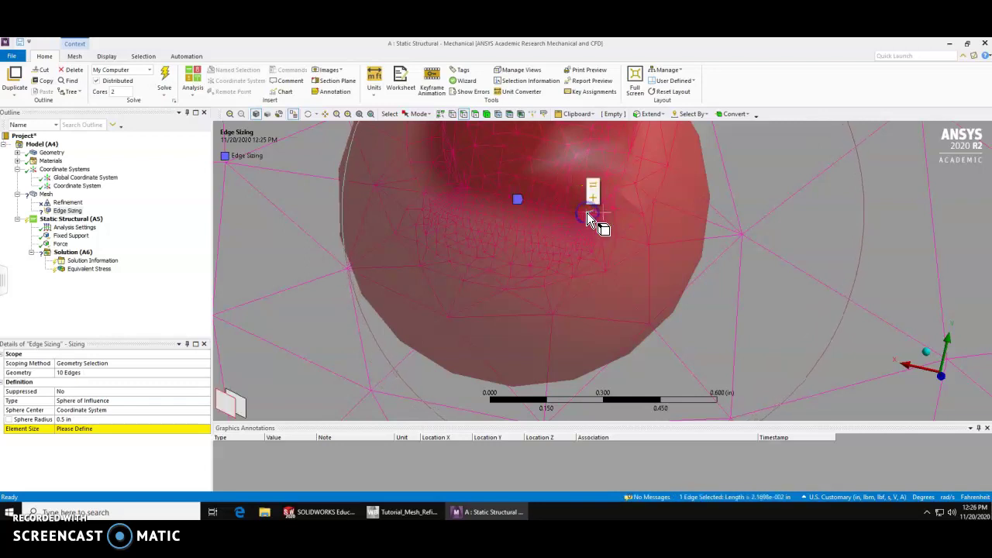
click(593, 201)
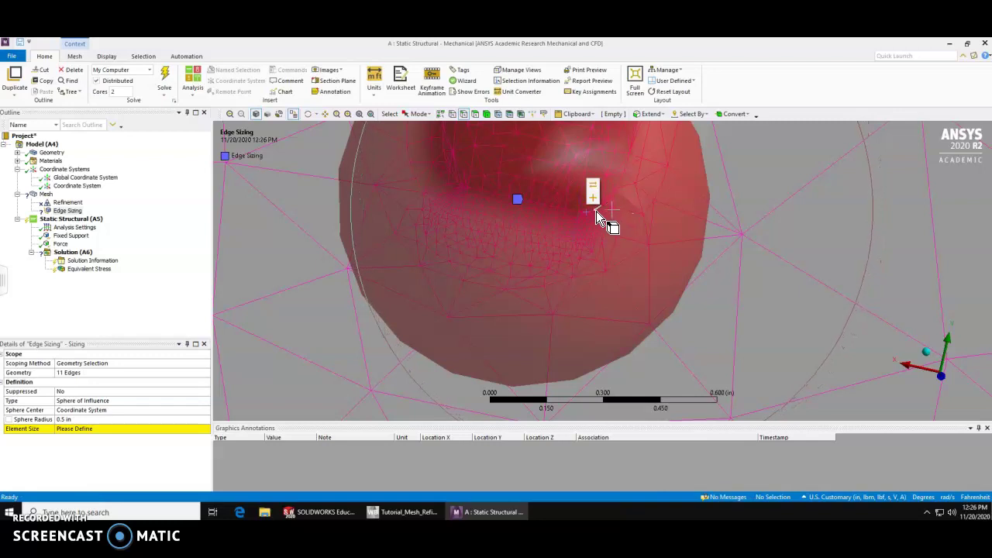
click(597, 209)
click(603, 194)
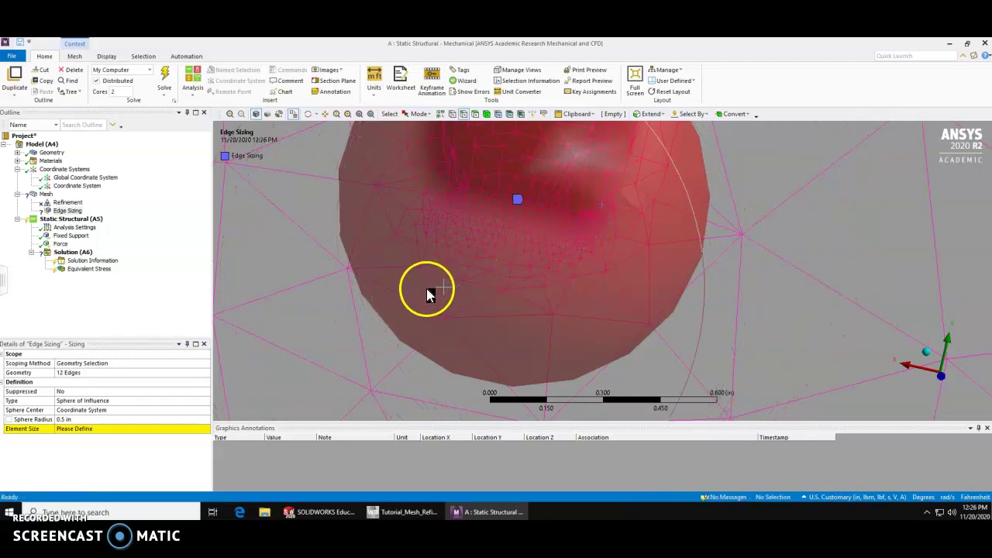
click(596, 210)
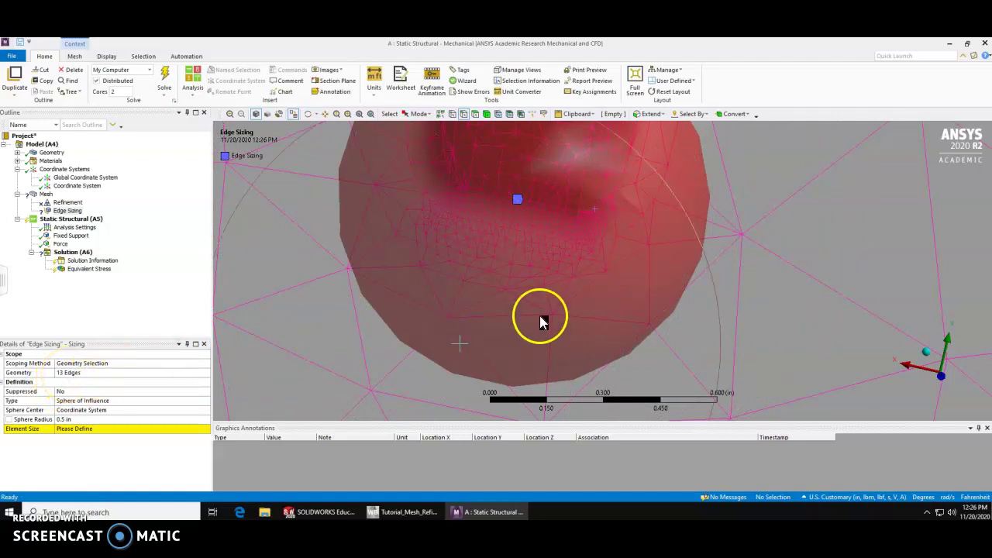
Check the short edges at the fillet's right corner for inclusion, and add the remaining short curved edge at its left corner to the scope.
click(580, 244)
click(592, 243)
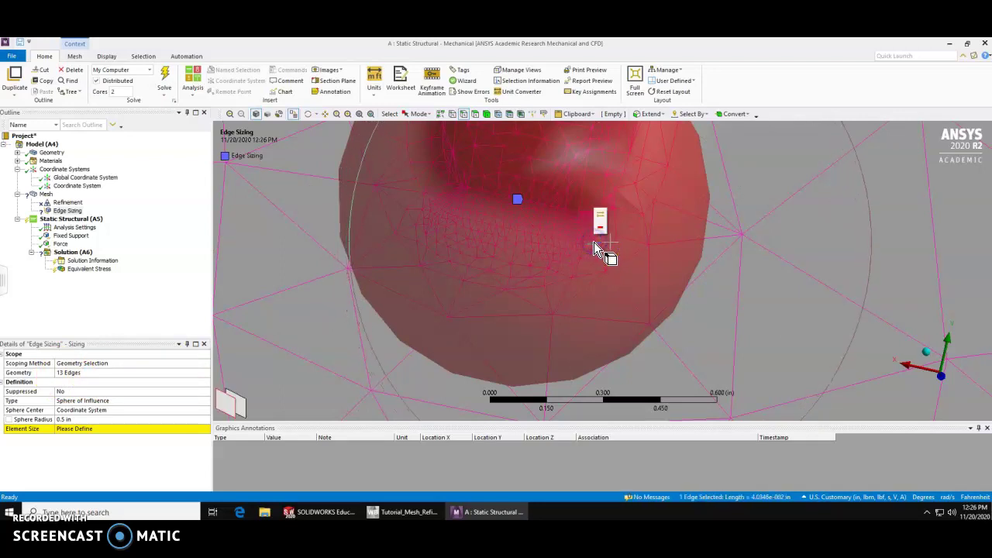
click(611, 241)
mouse_move(620, 236)
mouse_down()
mouse_move(582, 211)
mouse_move(473, 245)
mouse_up()
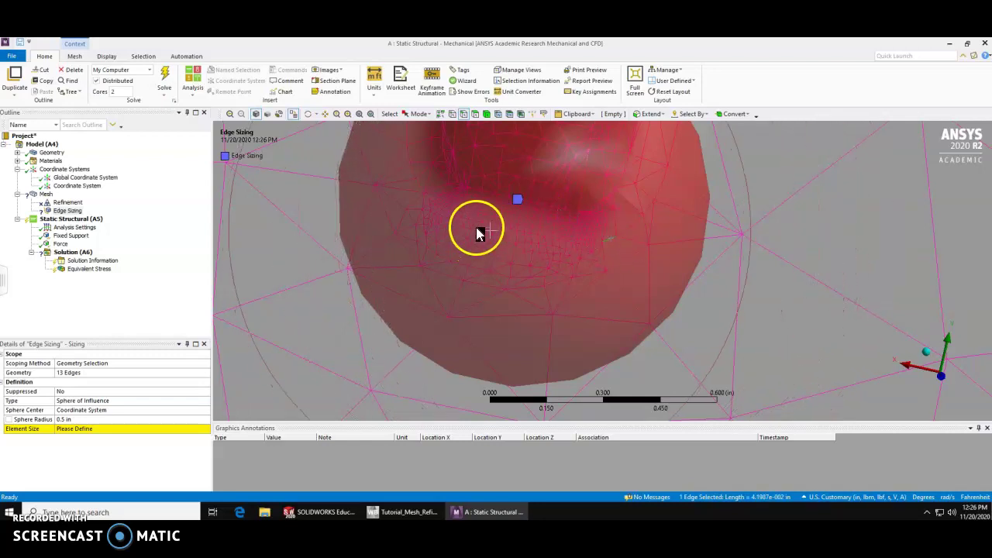
drag(471, 206, 465, 203)
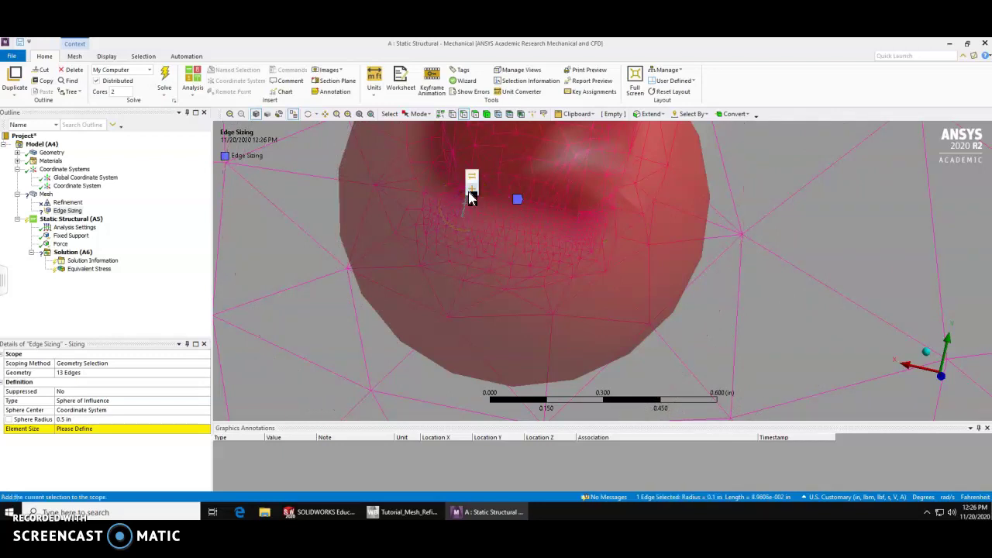
click(470, 189)
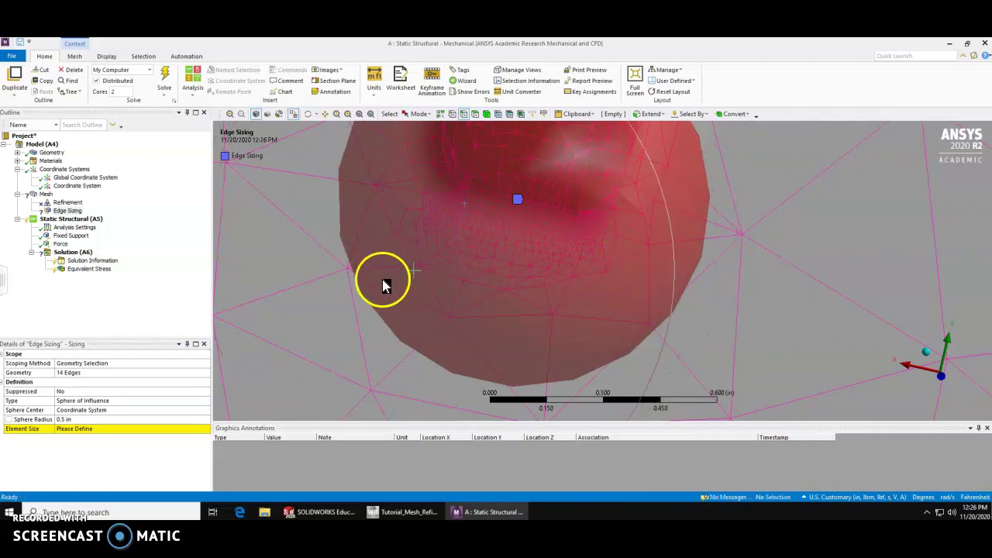
Set the edge sizing's element size to 0.1 in.
click(78, 429)
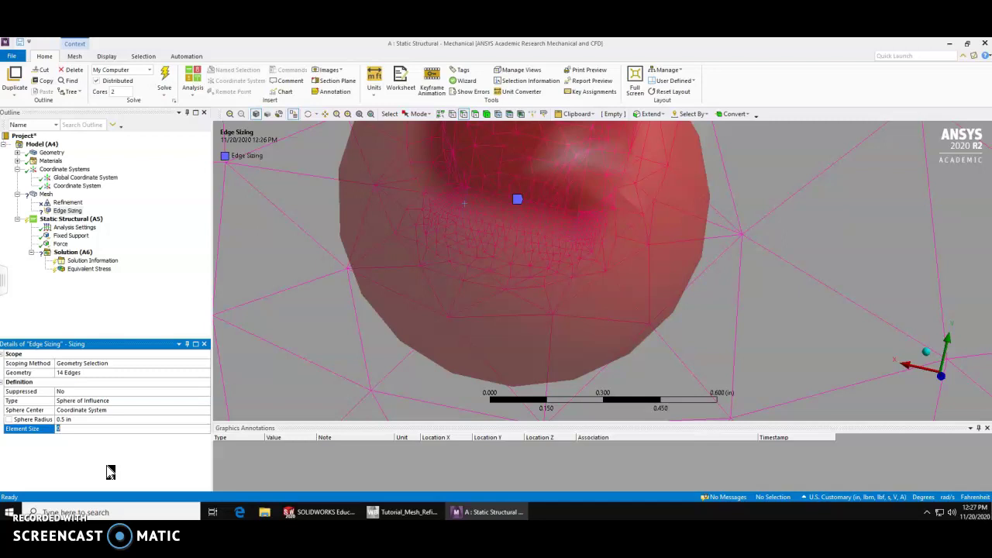
key(BackSpace)
text(.1)
key(Return)
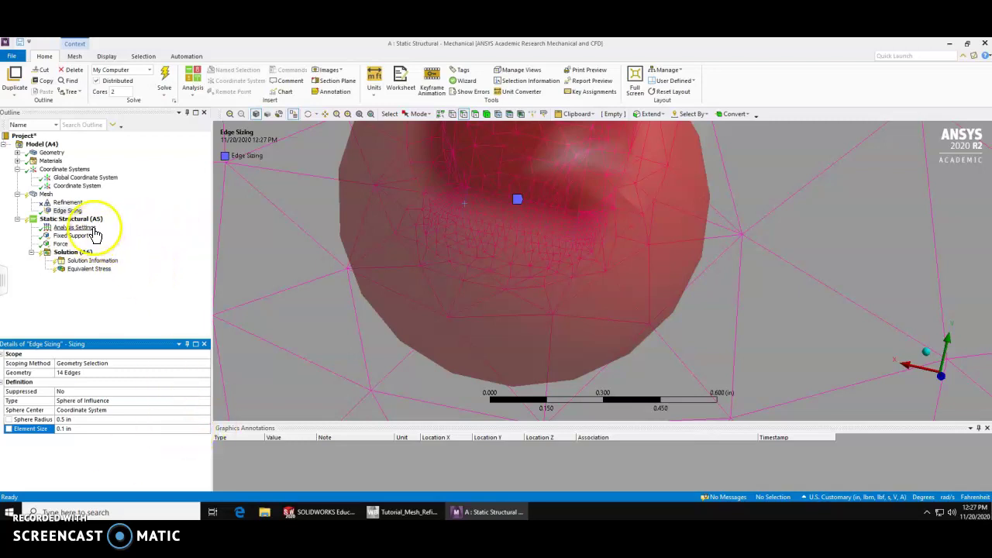
Clear the mesh's generated data, confirm the clearing, and generate the mesh again with the edge sizing applied.
right_click(45, 195)
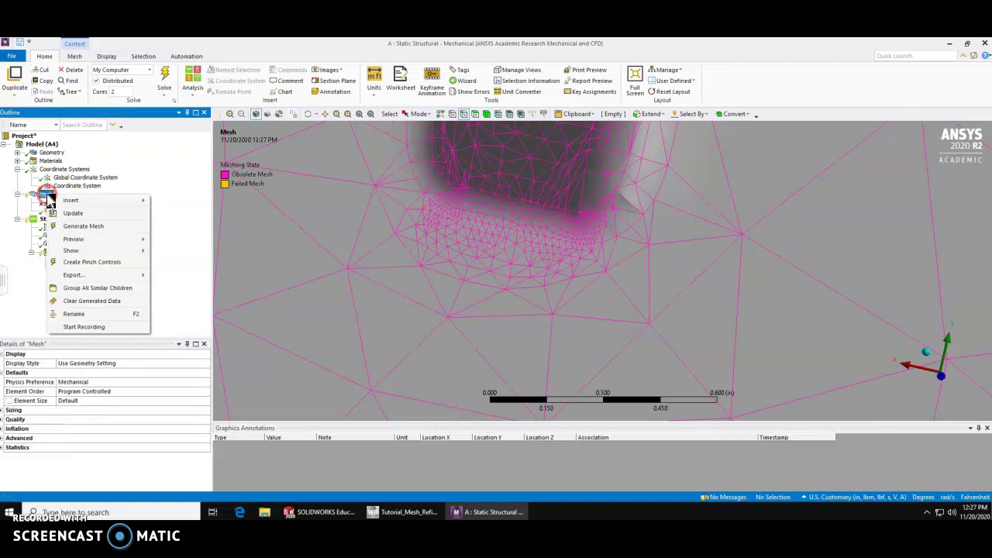
click(88, 301)
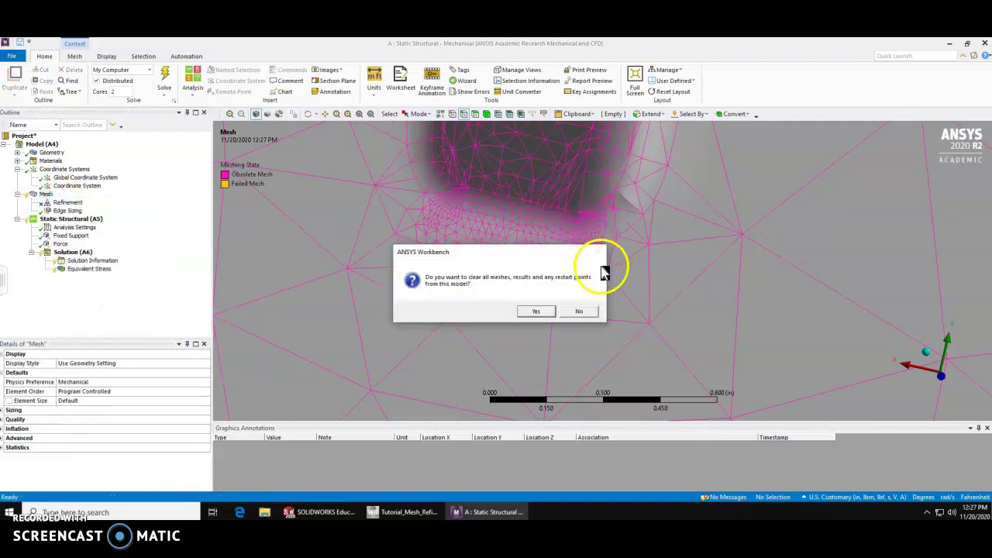
click(532, 313)
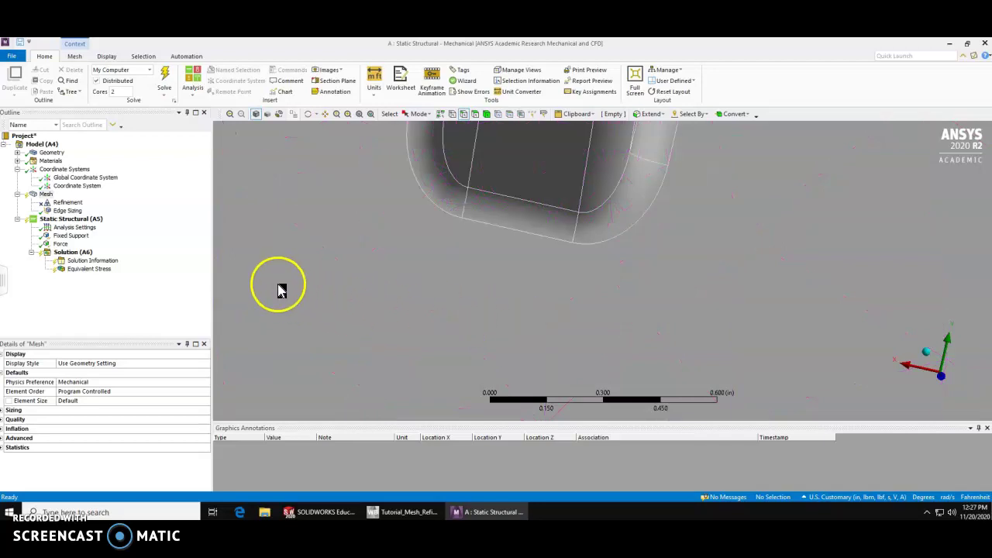
right_click(46, 196)
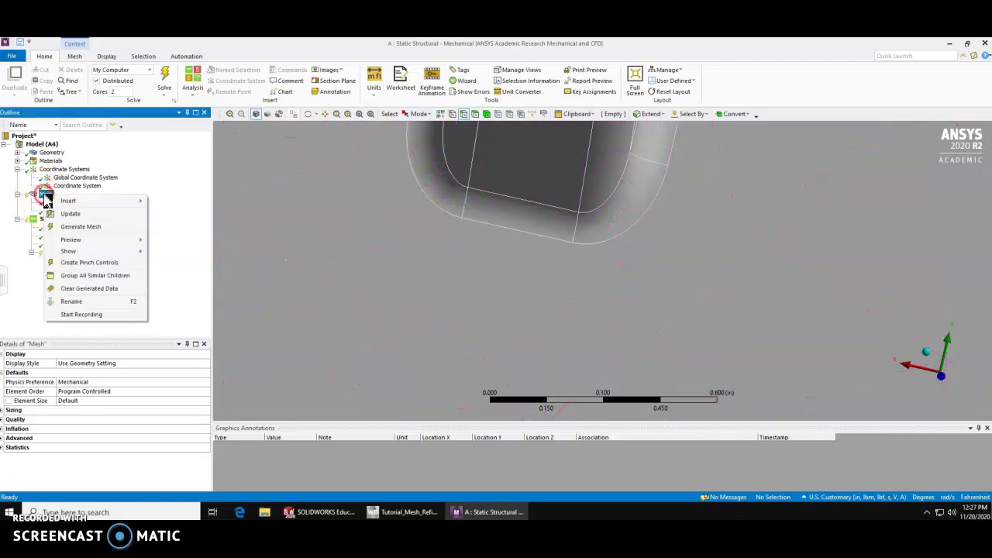
click(89, 226)
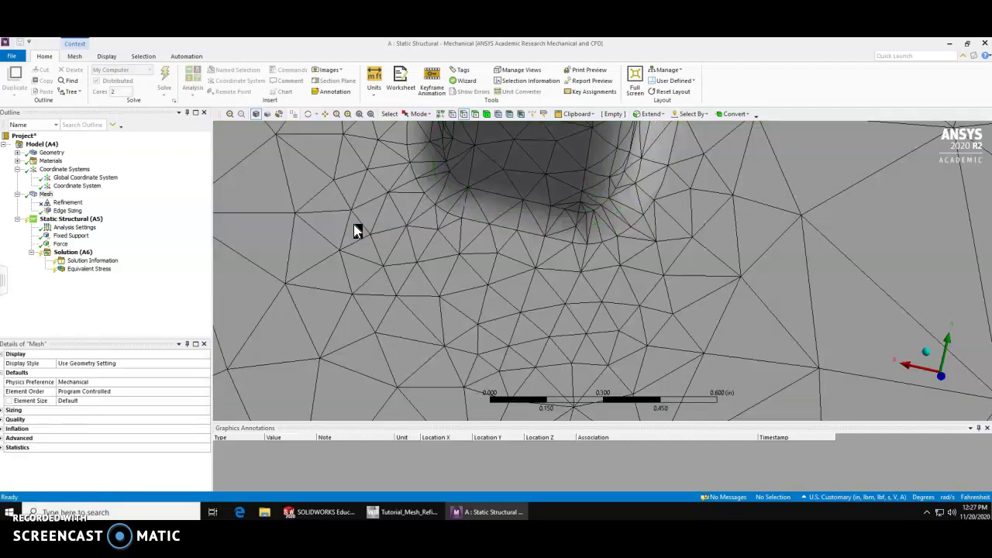
scroll(536, 199, down, 3)
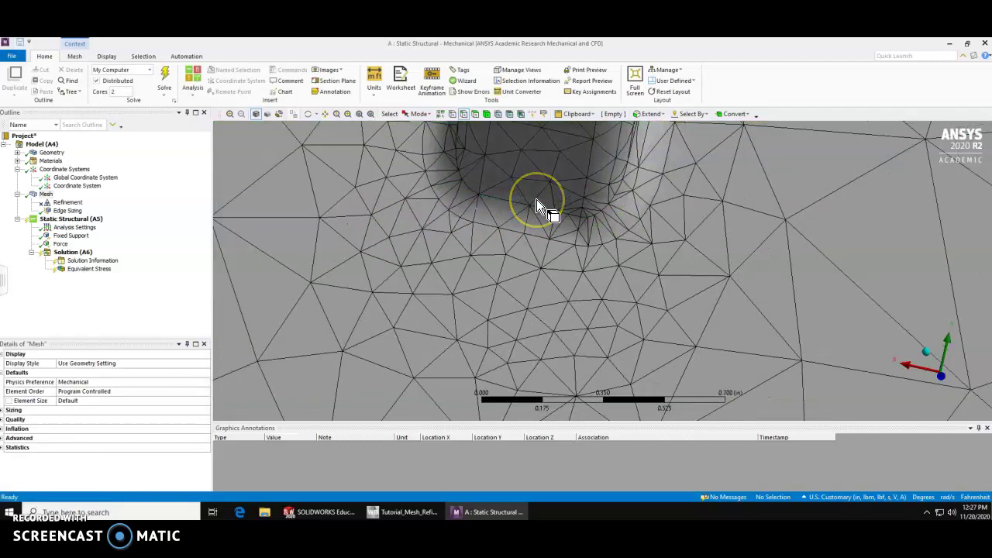
scroll(536, 199, down, 5)
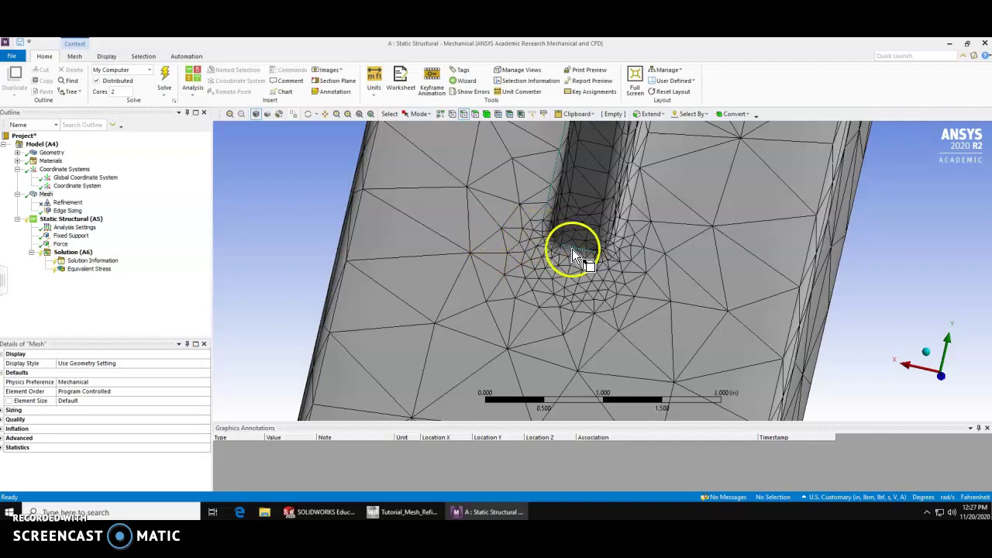
middle_drag(638, 242, 571, 237)
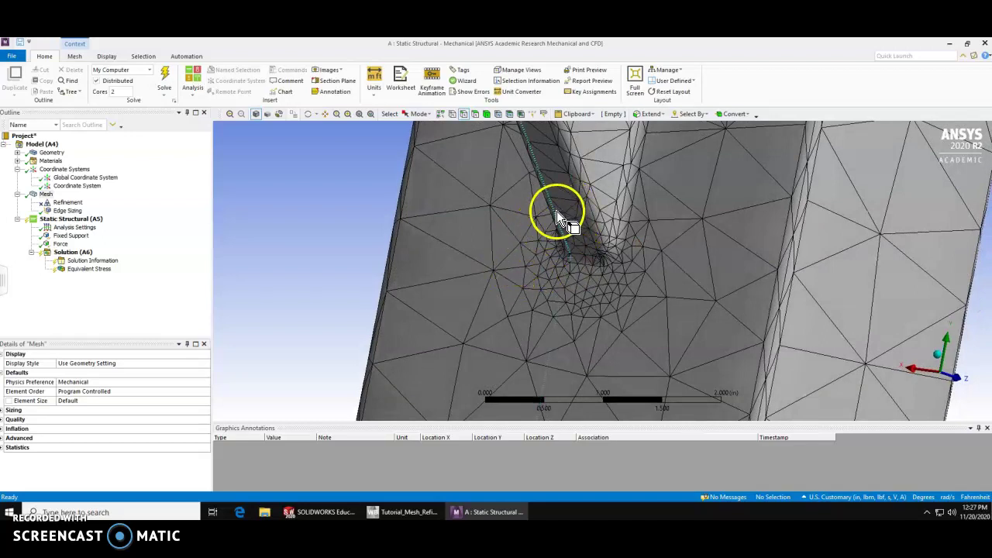
Set the edge sizing's element size to 0.01 in and regenerate the mesh.
click(67, 210)
click(69, 428)
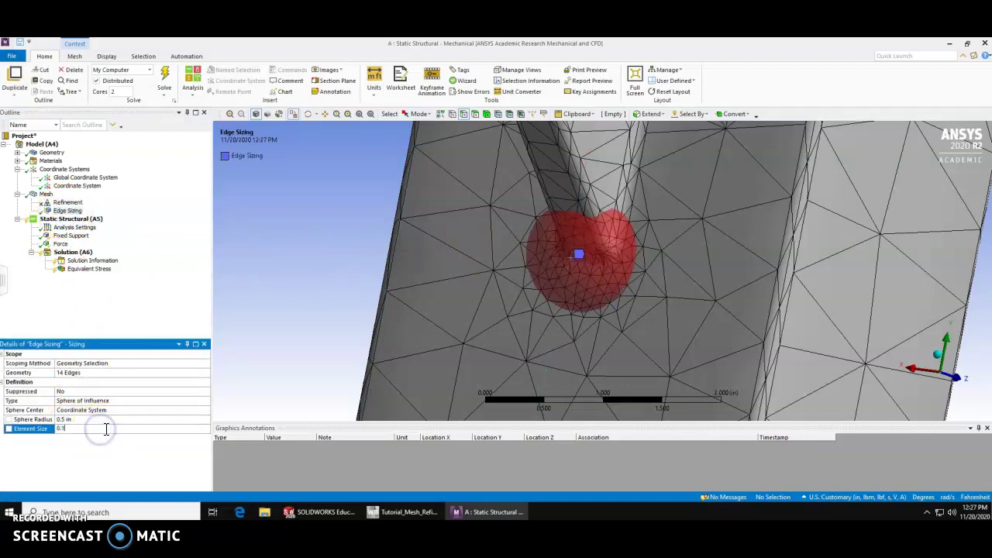
text(0.)
text(2)
key(Return)
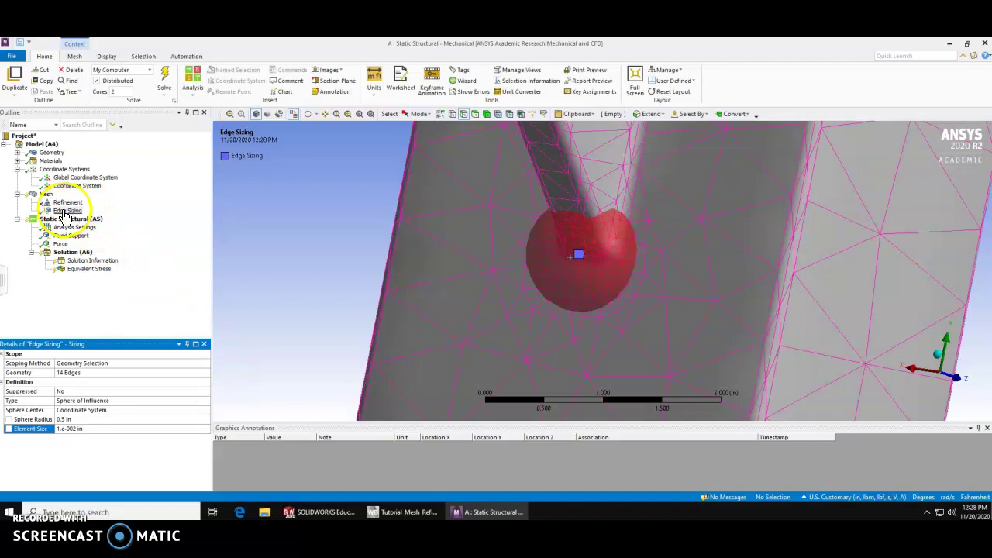
right_click(45, 194)
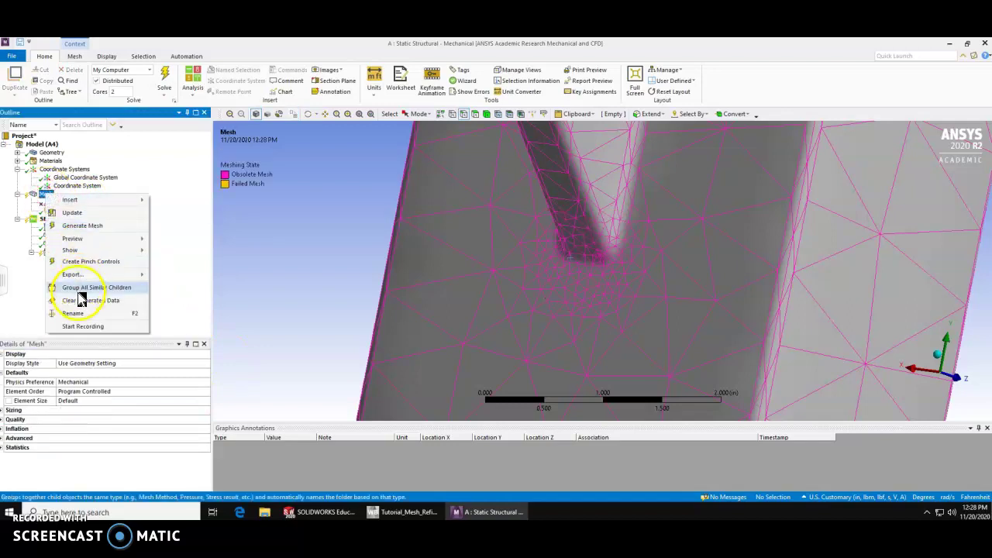
click(78, 230)
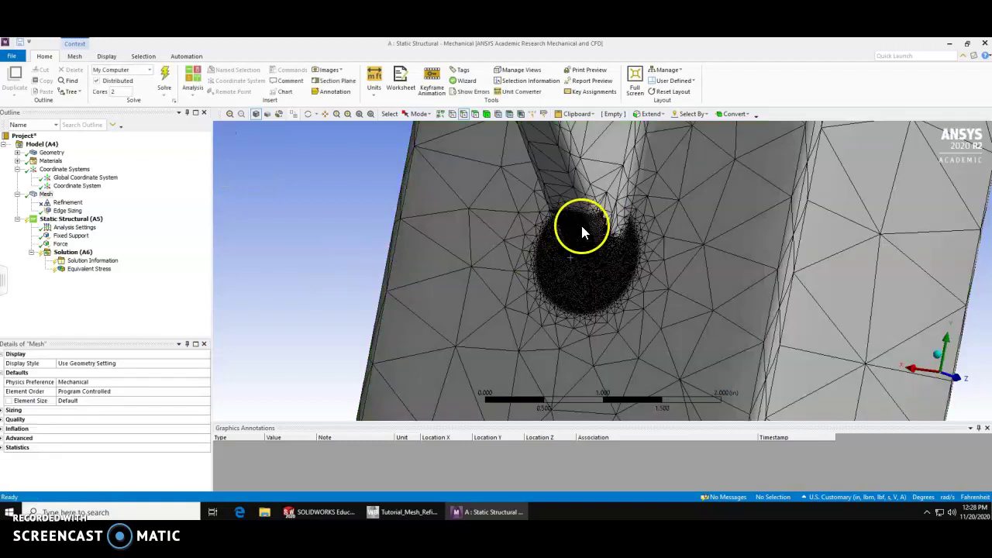
Examine the refined mesh up close around the gusset's lower fillet, including element density inside the sphere and along its boundary.
scroll(585, 255, up, 8)
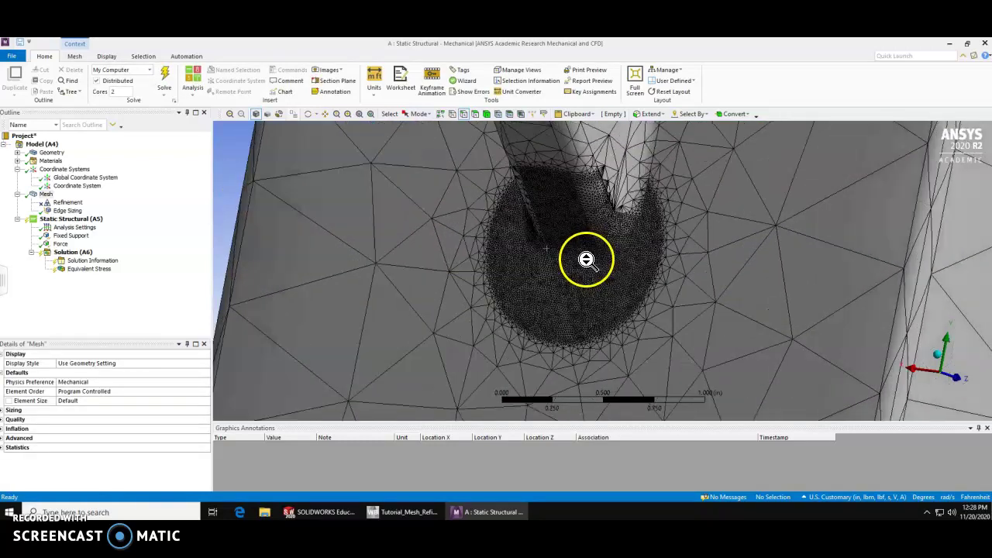
scroll(585, 259, up, 3)
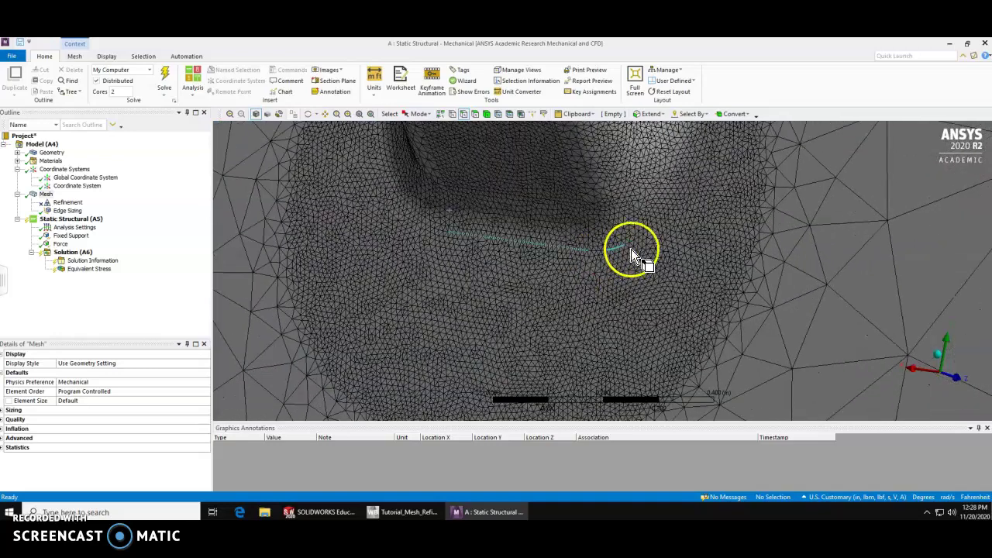
scroll(656, 219, down, 3)
mouse_move(655, 202)
ctrl+middle_down()
mouse_move(602, 279)
mouse_move(591, 263)
mouse_move(549, 279)
ctrl+middle_up()
click(550, 225)
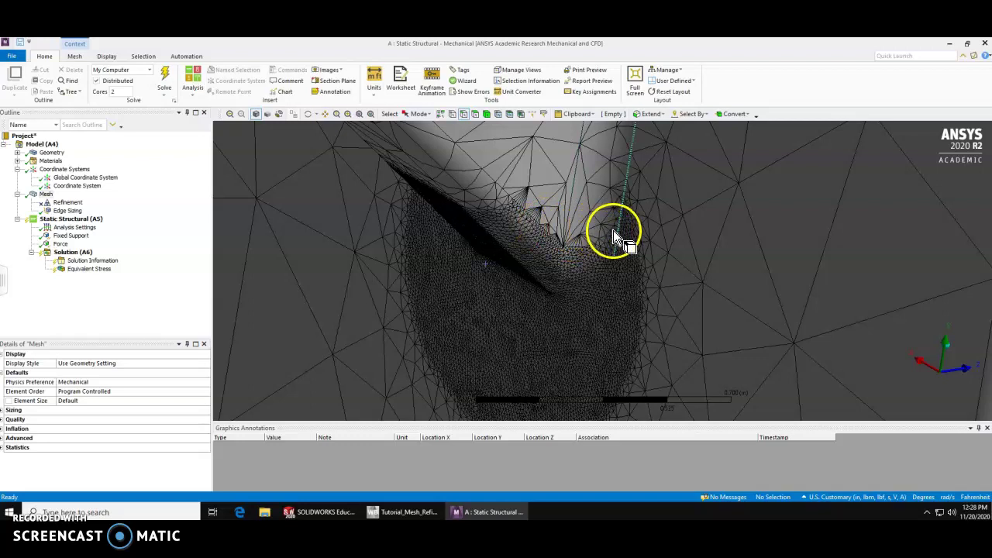
right_drag(640, 306, 607, 346)
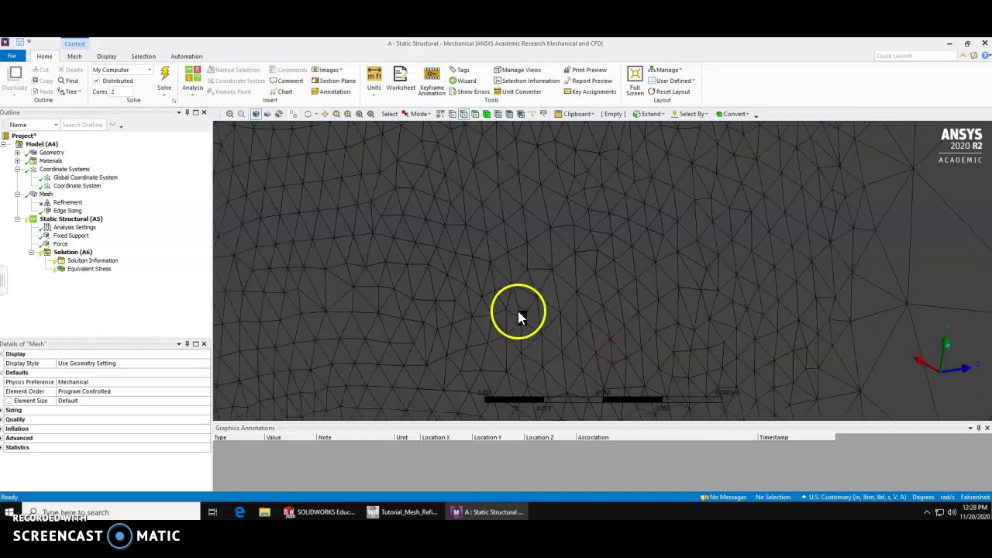
shift+middle_drag(540, 296, 528, 236)
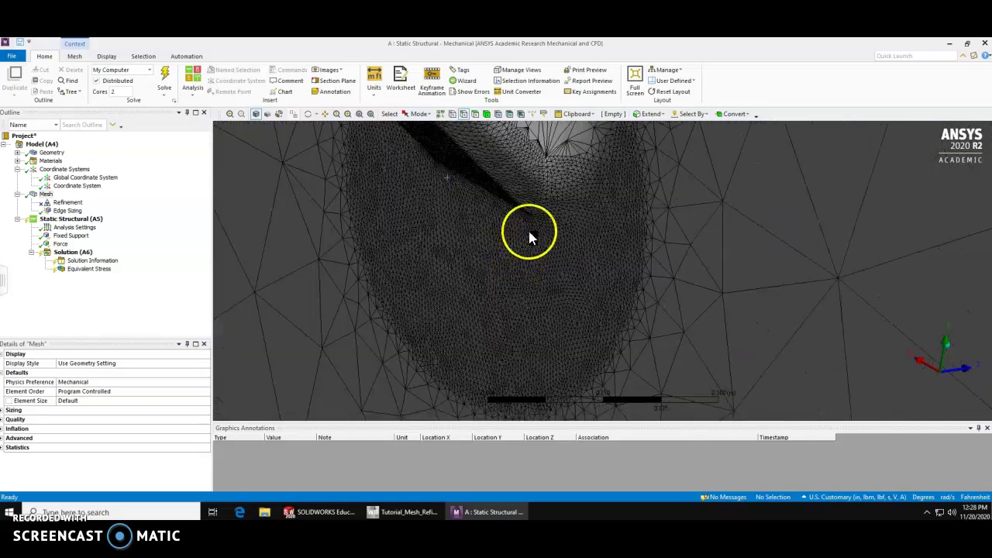
mouse_move(568, 180)
middle_down()
mouse_move(558, 250)
mouse_move(582, 281)
mouse_move(555, 254)
middle_up()
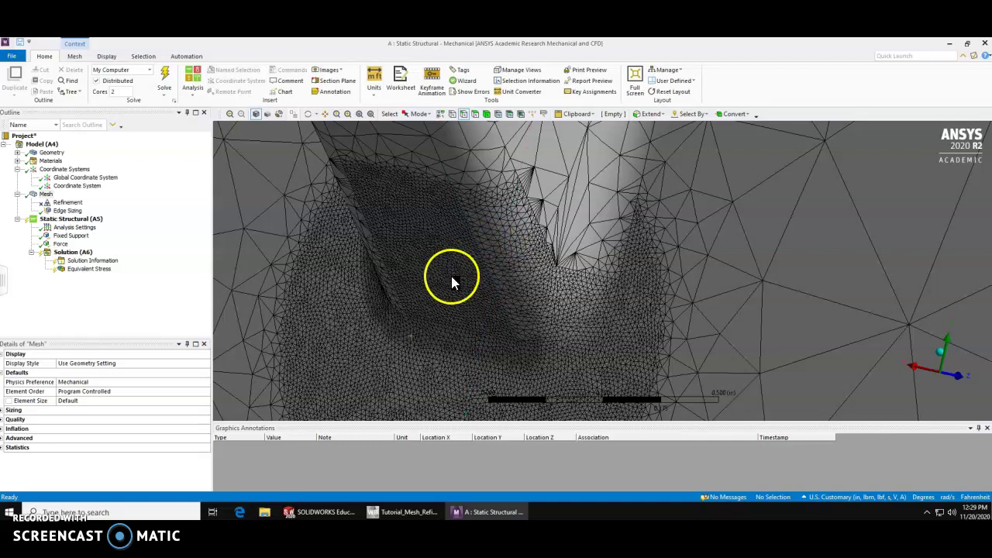
scroll(455, 264, up, 1)
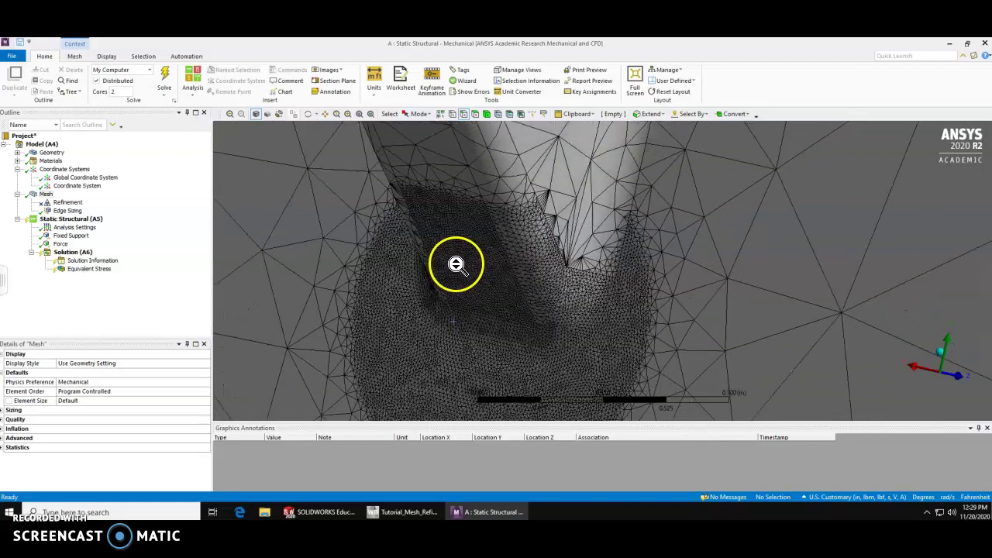
scroll(455, 264, up, 1)
ctrl+middle_drag(481, 284, 497, 234)
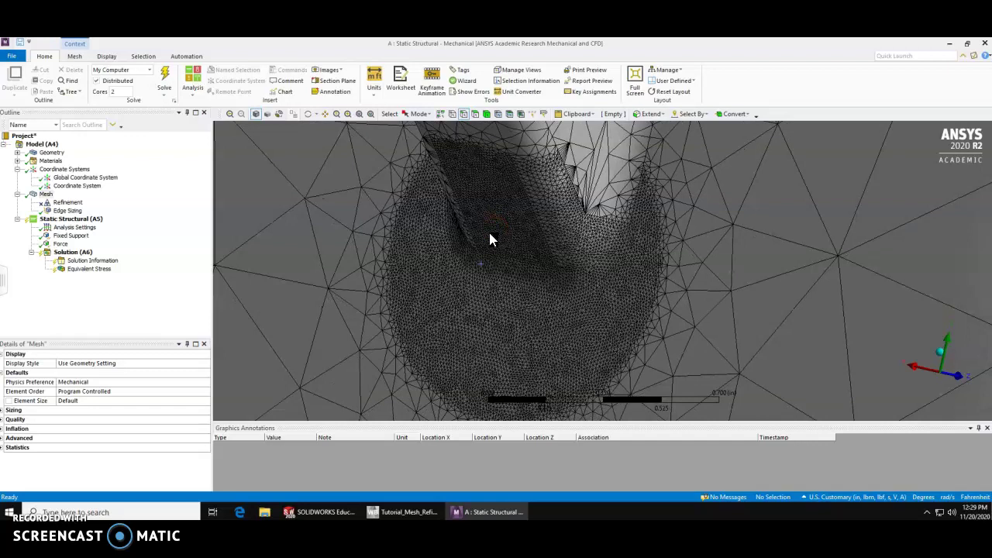
Examine the transition from the locally refined fillet region to the coarse mesh across the whole bracket.
middle_drag(490, 237, 615, 239)
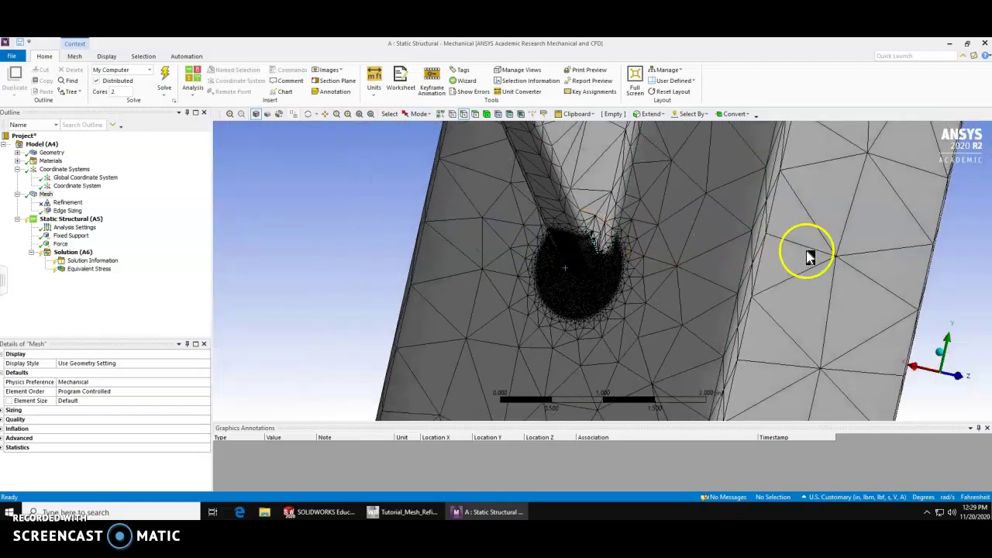
middle_drag(859, 291, 720, 274)
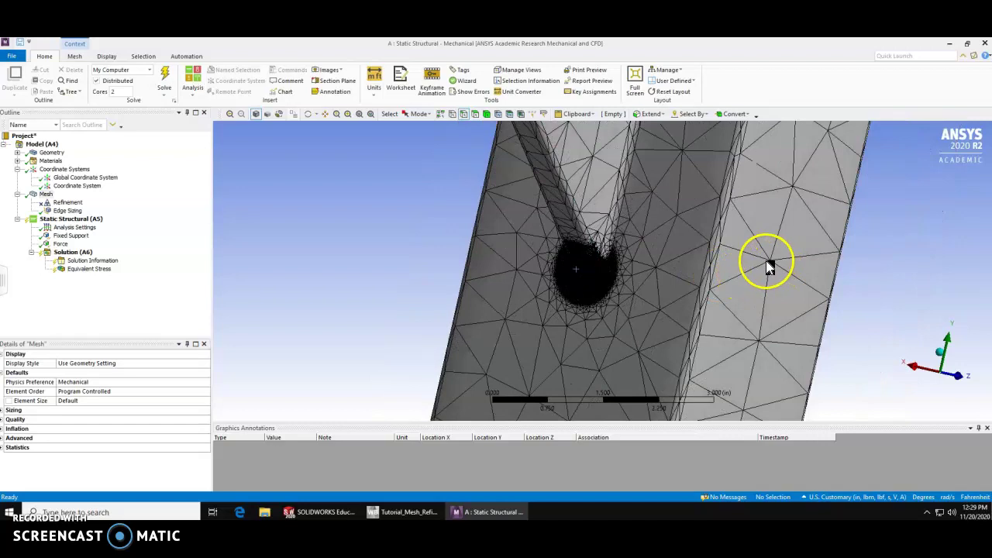
middle_drag(761, 262, 689, 266)
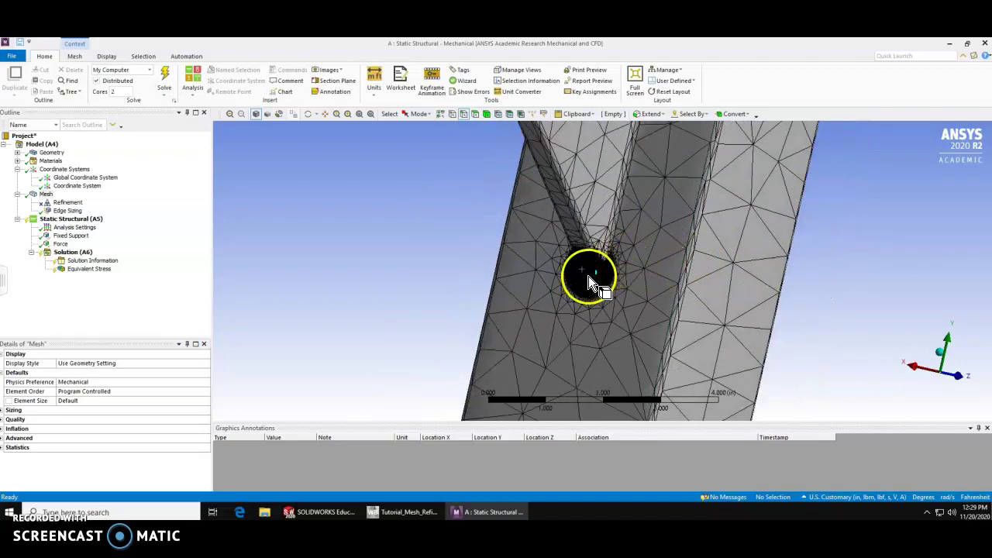
scroll(585, 278, down, 2)
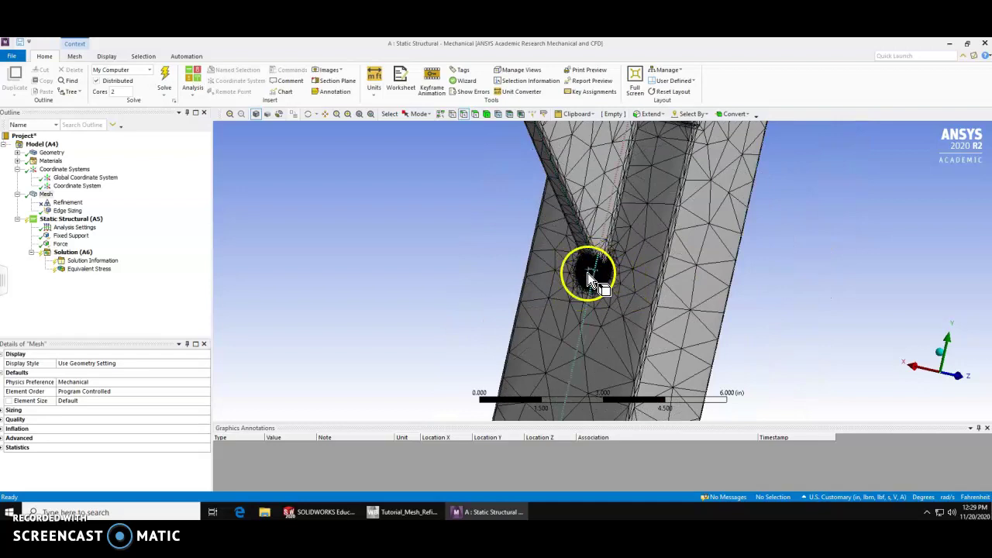
scroll(585, 241, down, 2)
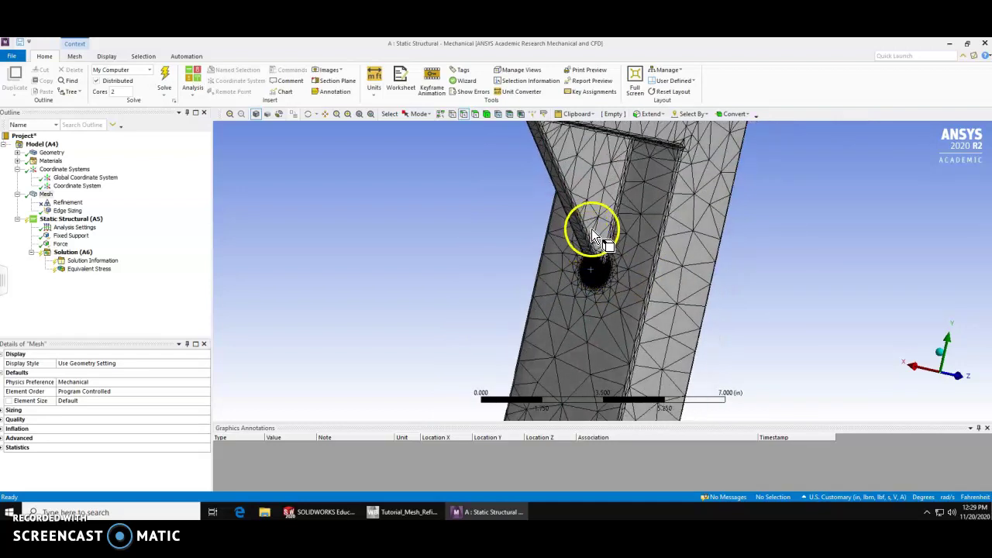
middle_drag(591, 209, 534, 224)
middle_drag(636, 224, 644, 250)
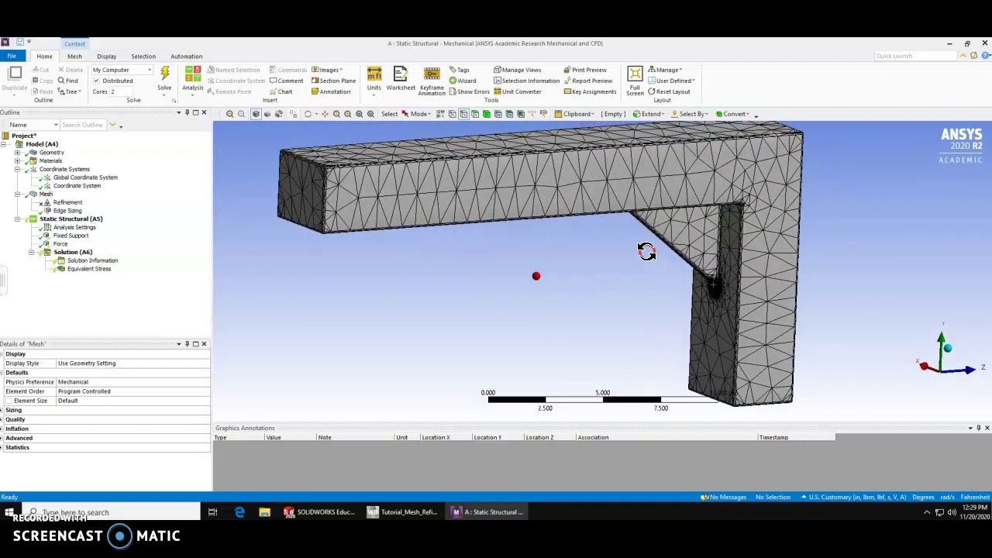